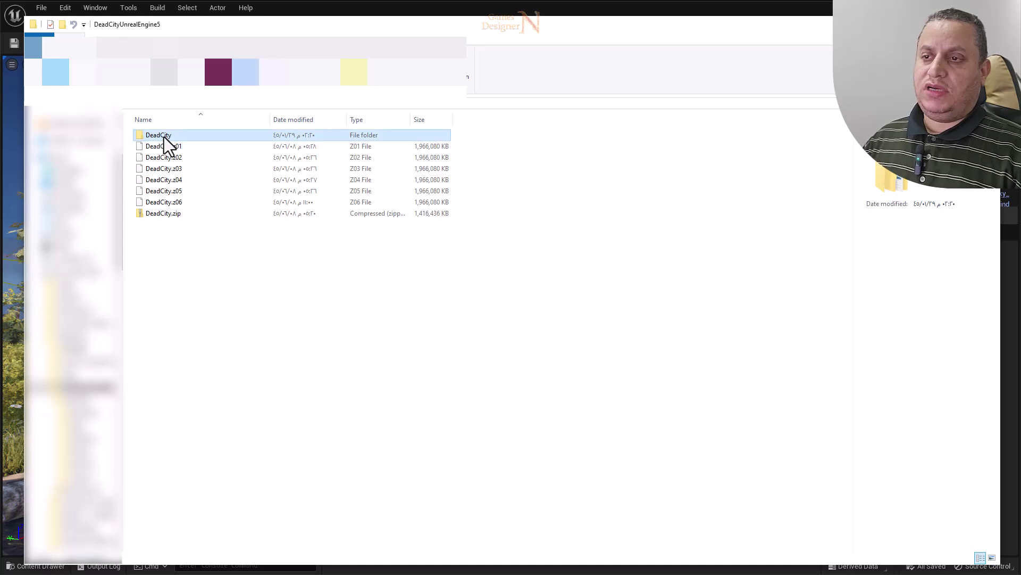
Inspect the DeadCity folder's six asset folders, then return to its parent folder.
double_click(164, 136)
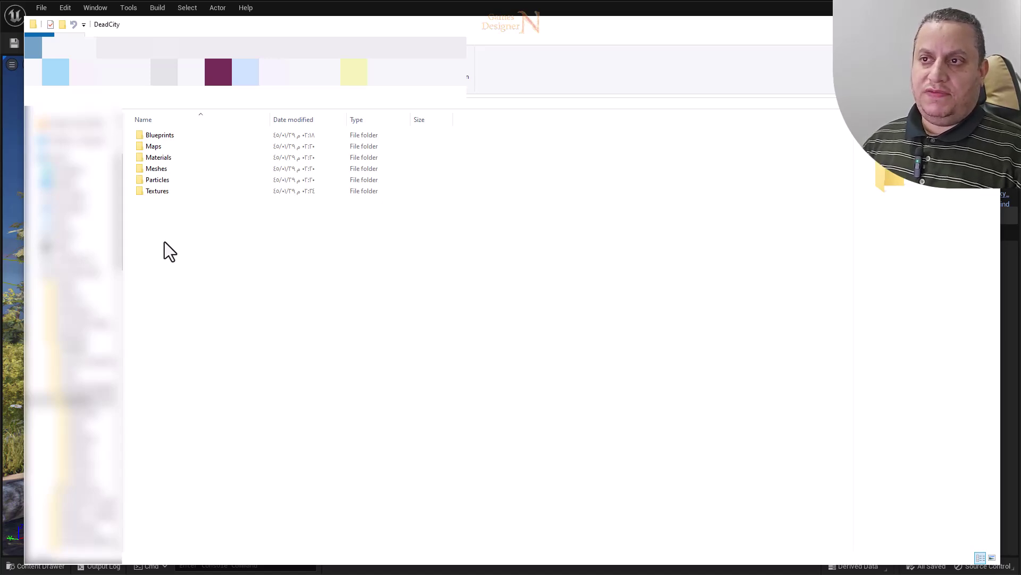
drag(165, 242, 160, 129)
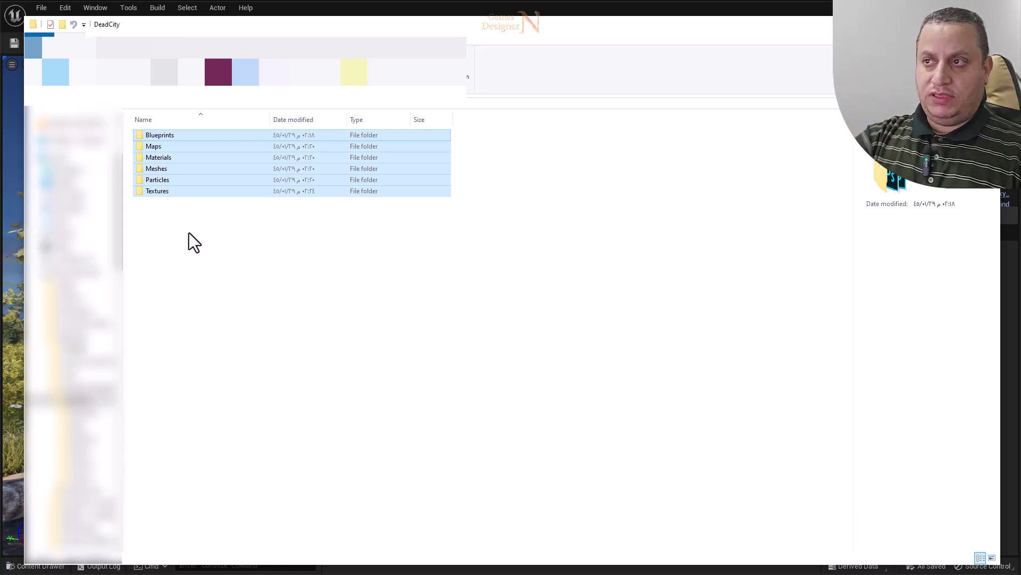
key(alt+Up)
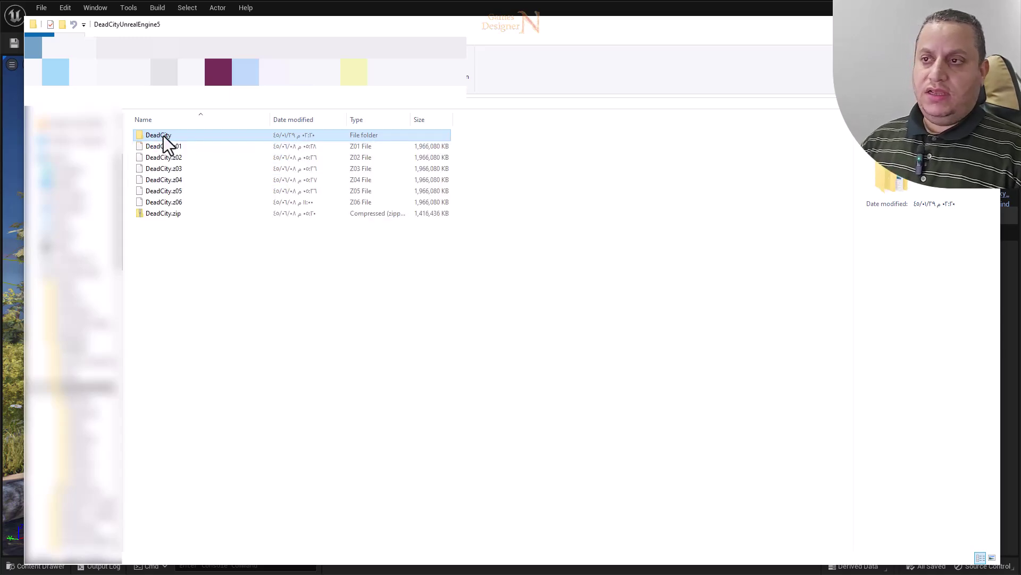
Open DeadCity > Maps in the project's Content Drawer.
mouse_move(162, 135)
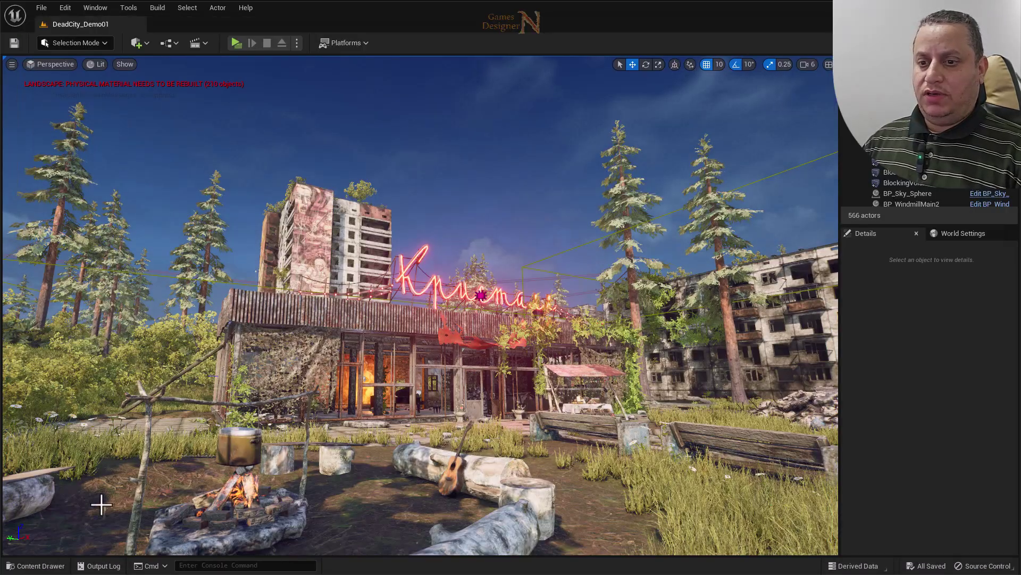
click(35, 566)
double_click(425, 487)
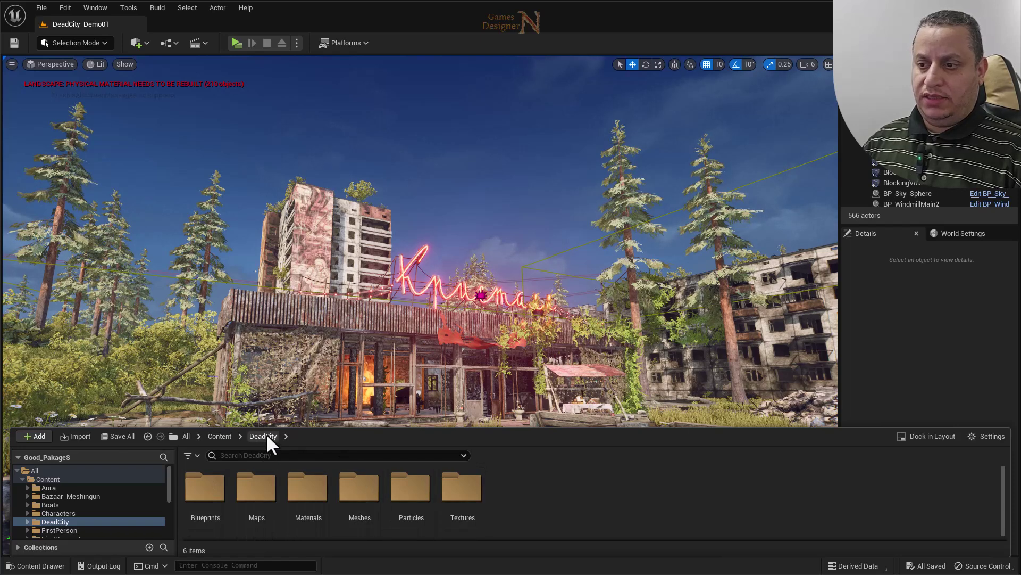
double_click(254, 492)
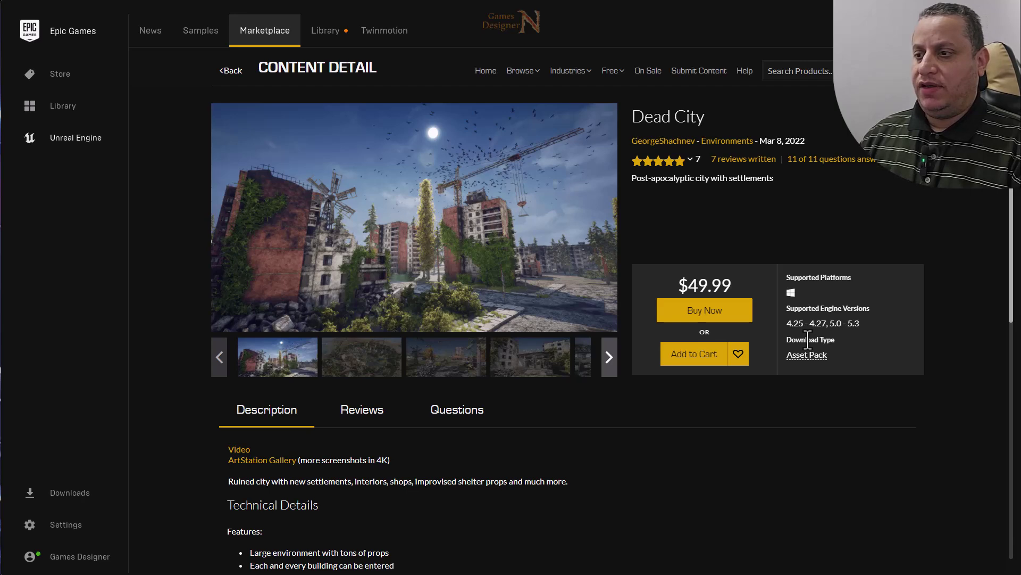
View the aerial city shot full-screen, then scroll to Technical Details (421 meshes, 483 materials, 887 textures).
click(376, 370)
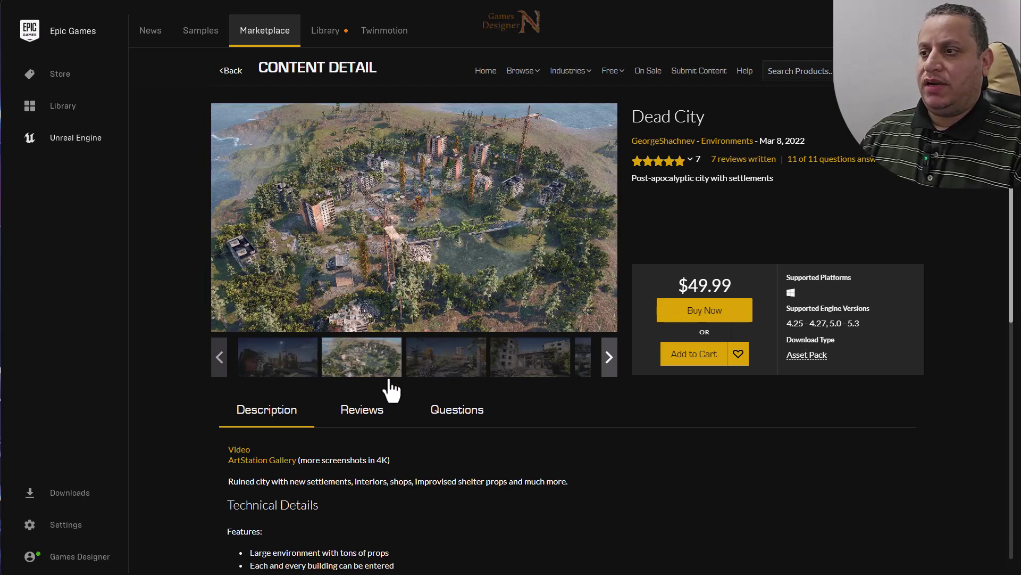
click(414, 237)
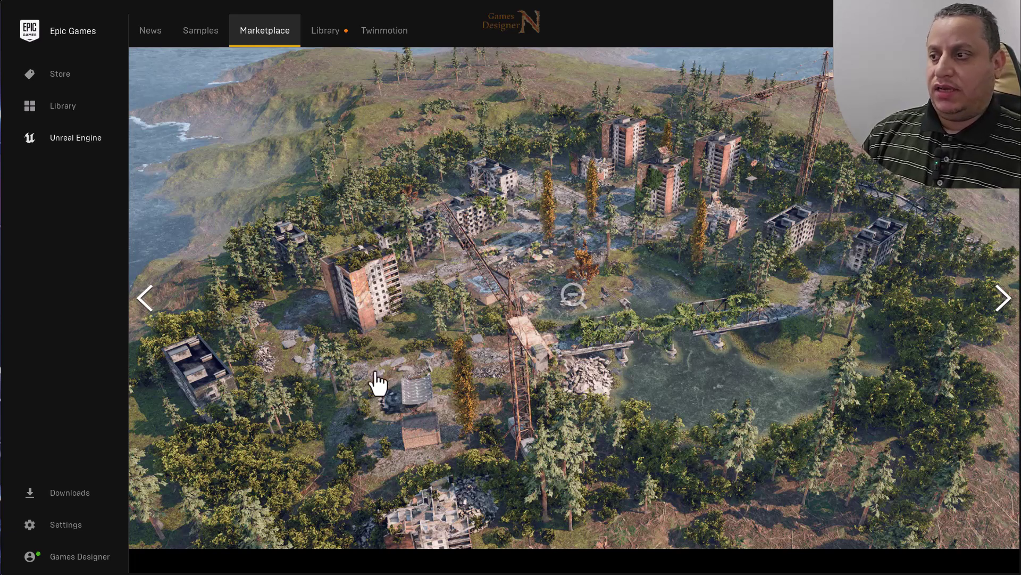
click(585, 299)
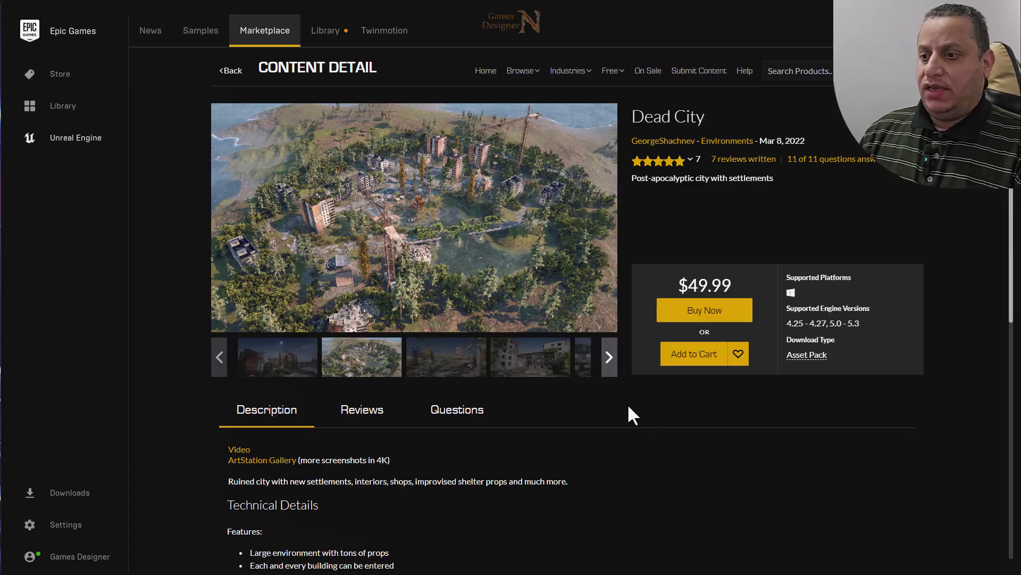
scroll(606, 420, down, 5)
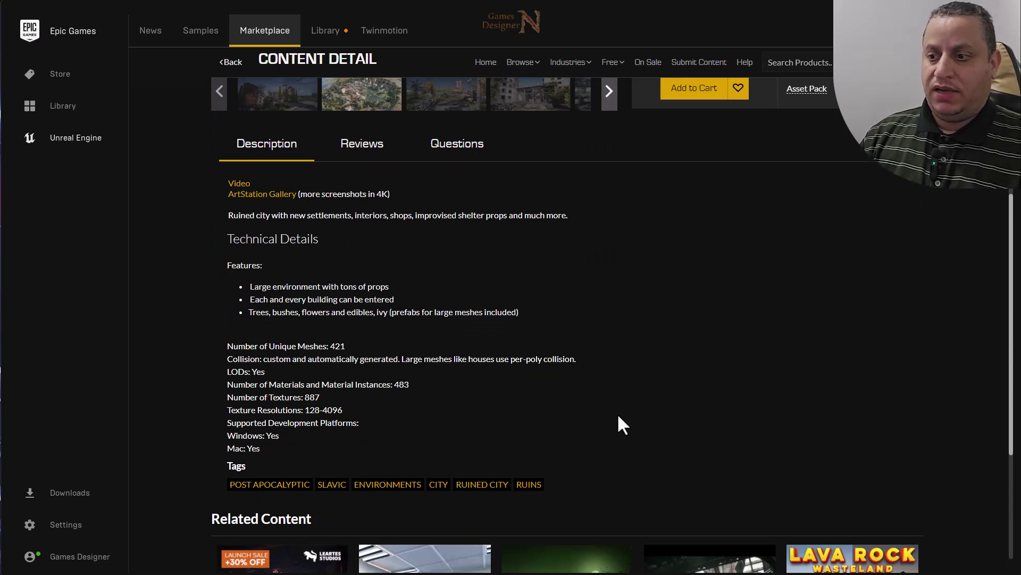
Preview the campfire, shop, piano, umbrella and tank-market shots, ending on the crane-and-shack scene.
scroll(619, 416, up, 5)
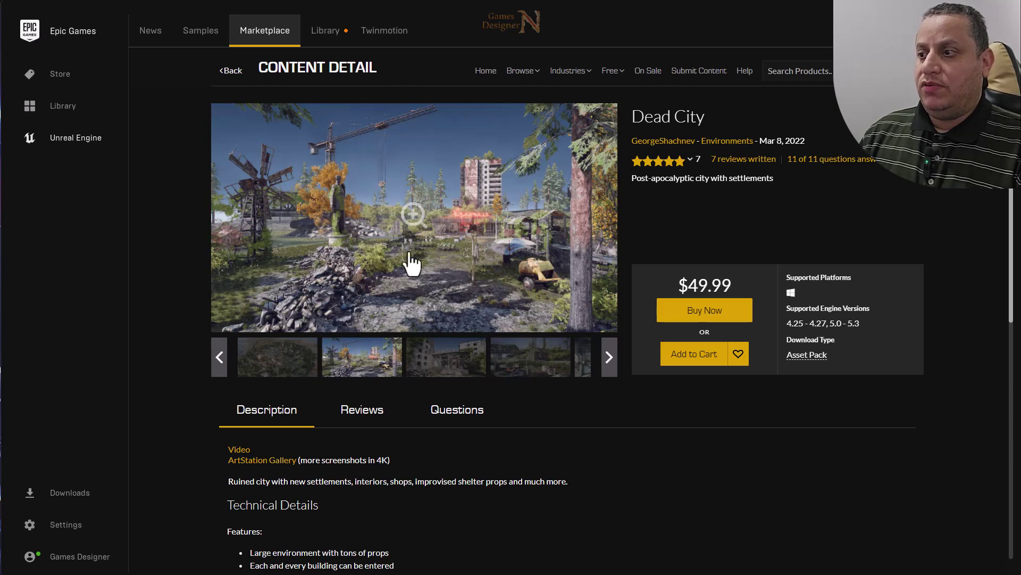
click(525, 363)
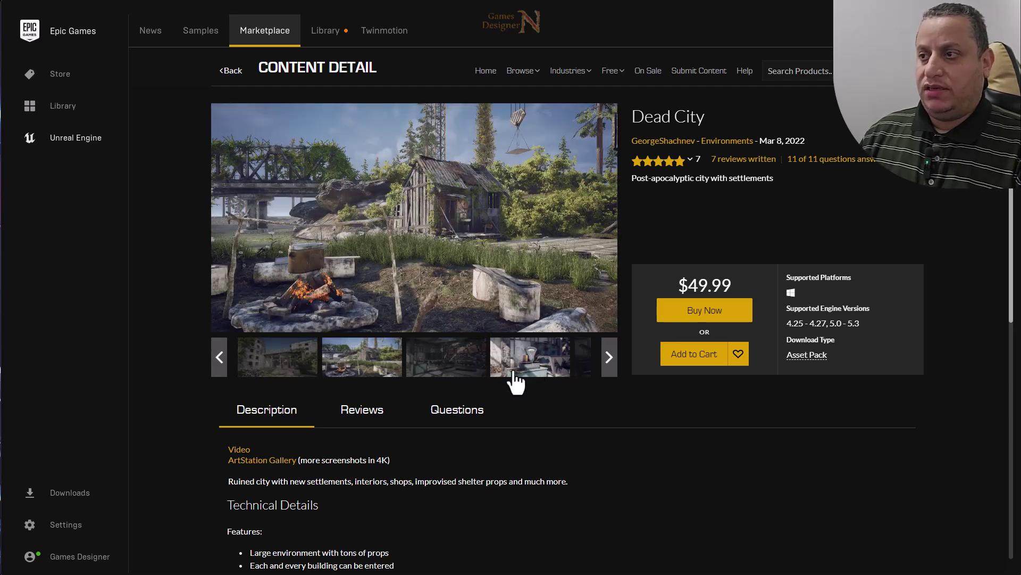
click(451, 360)
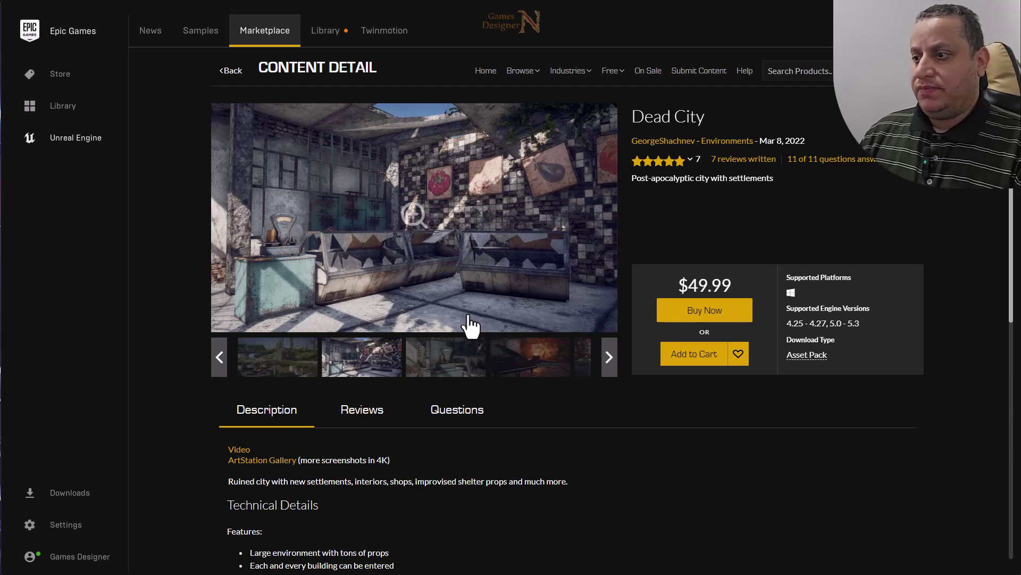
click(453, 367)
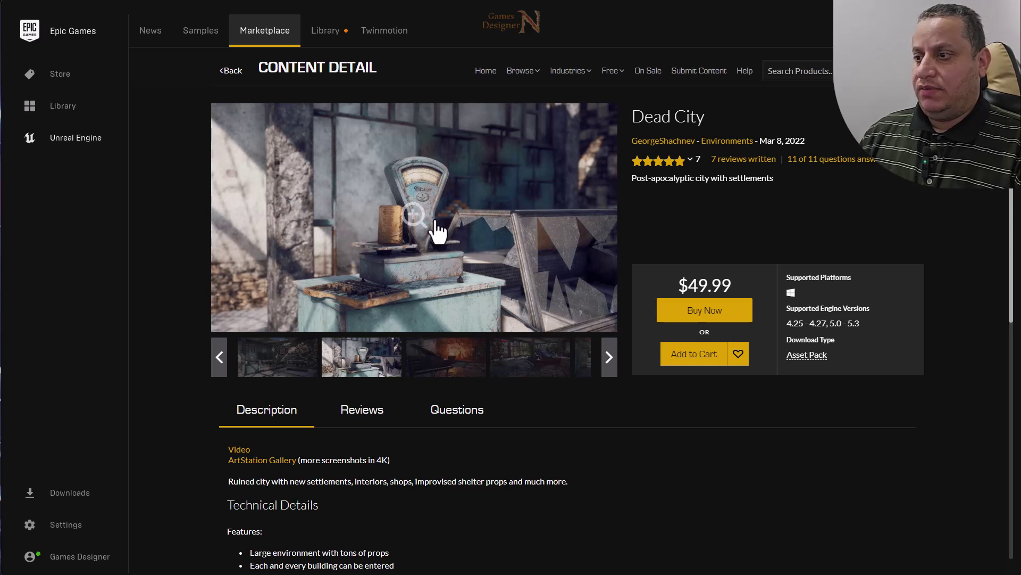
click(453, 361)
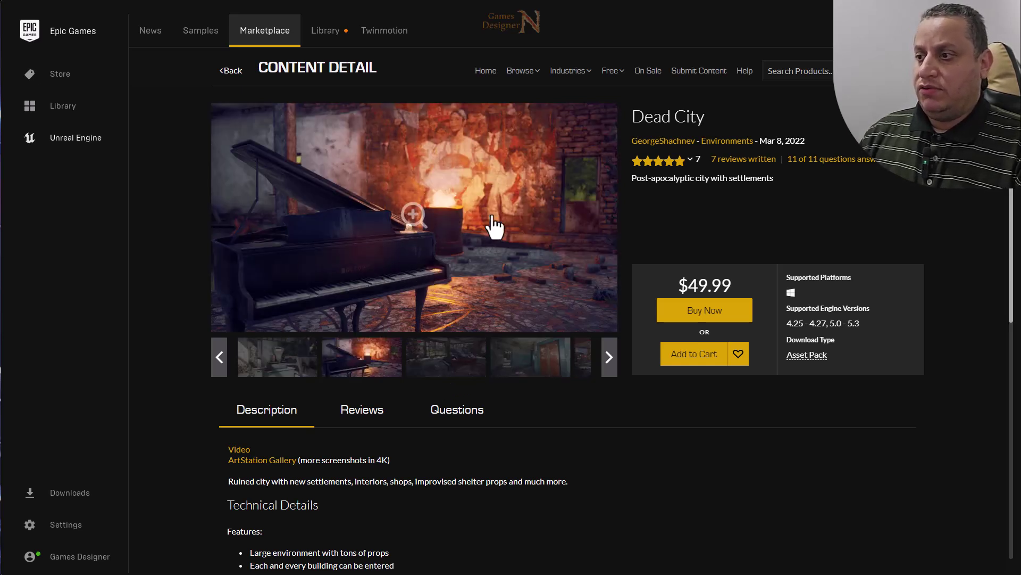
click(454, 365)
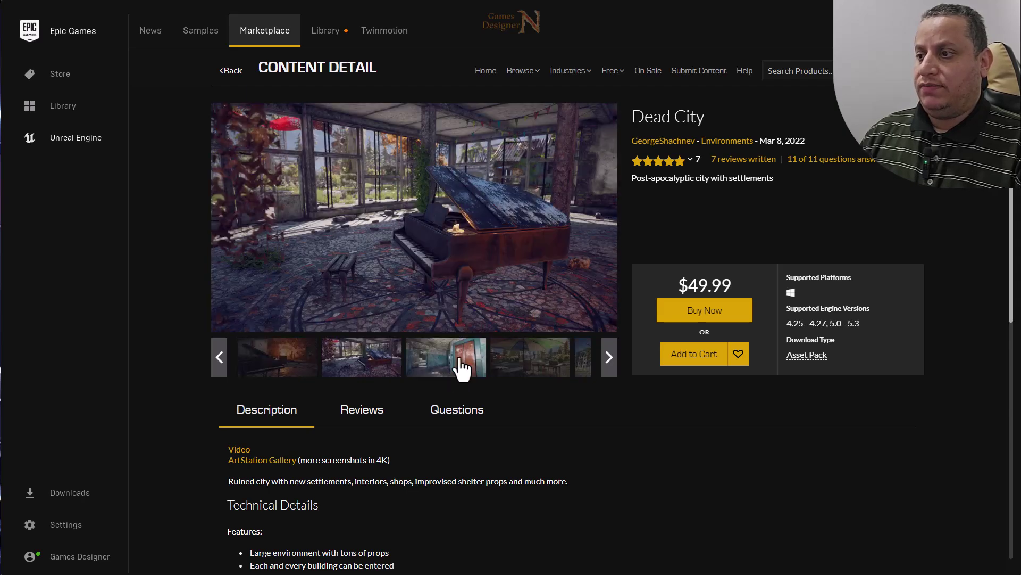
click(458, 362)
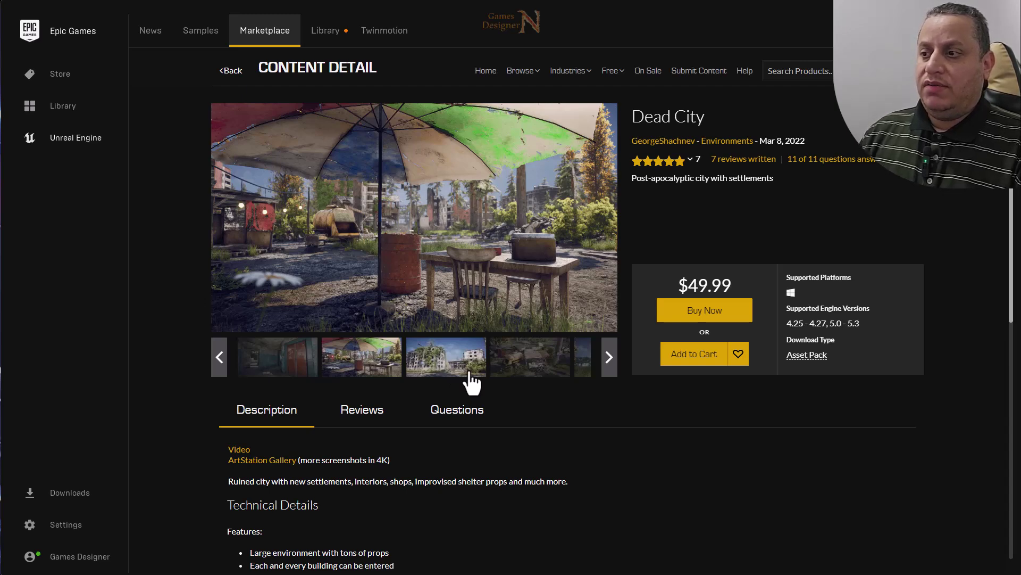
click(450, 370)
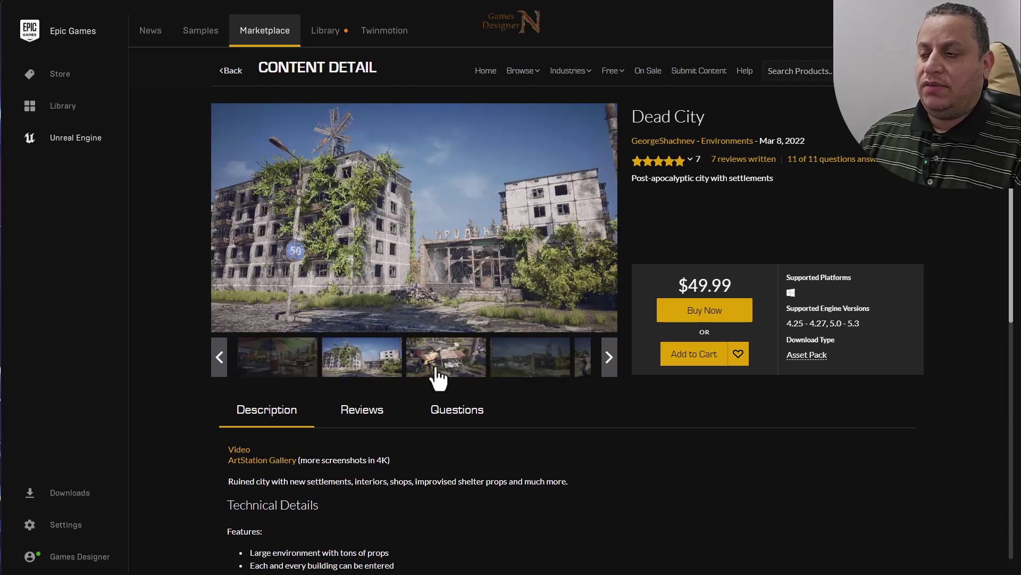
click(436, 370)
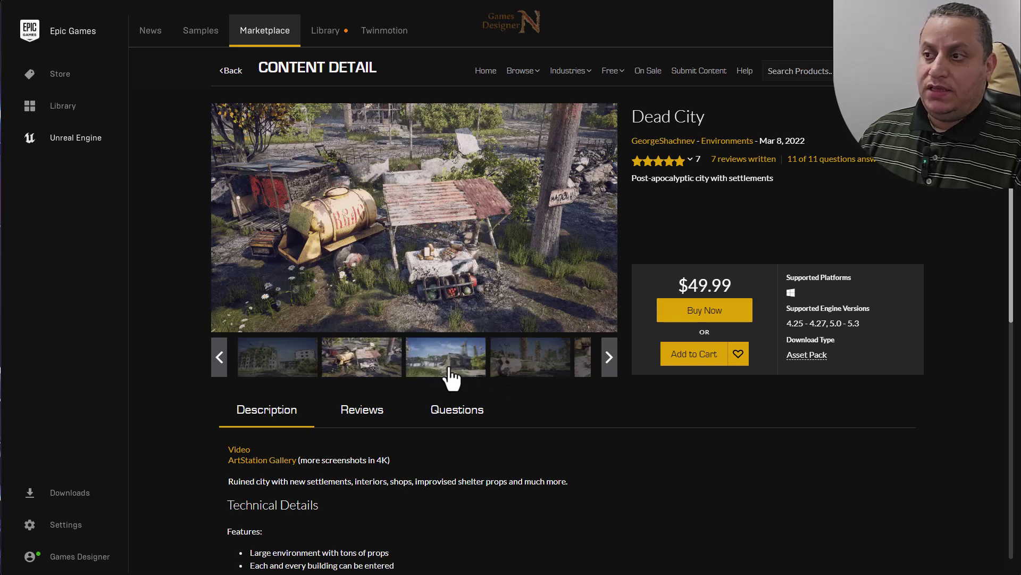
click(448, 371)
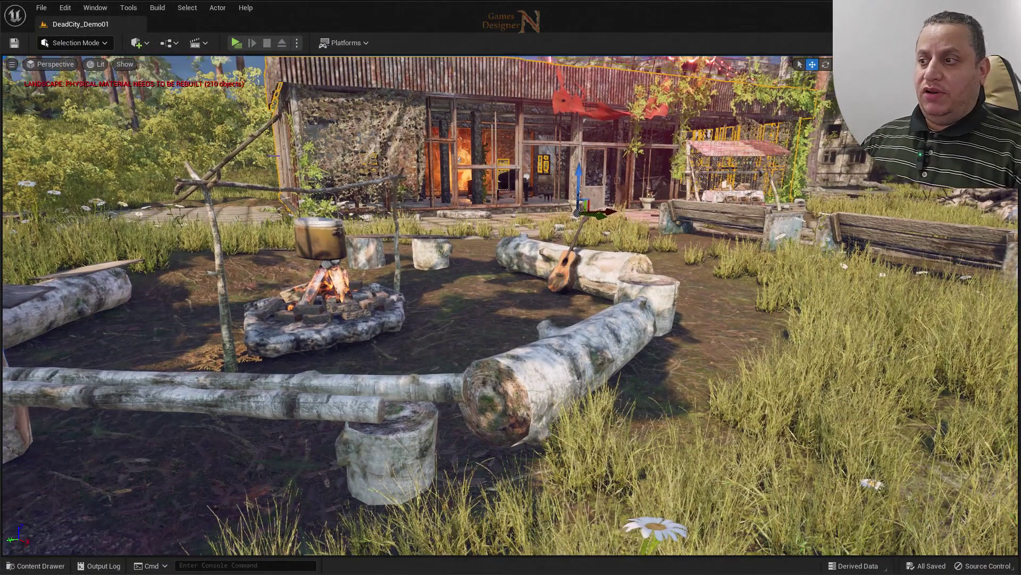
Tilt up toward the neon sign and tower, then fly over the island toward the town centre.
right_drag(538, 379, 539, 319)
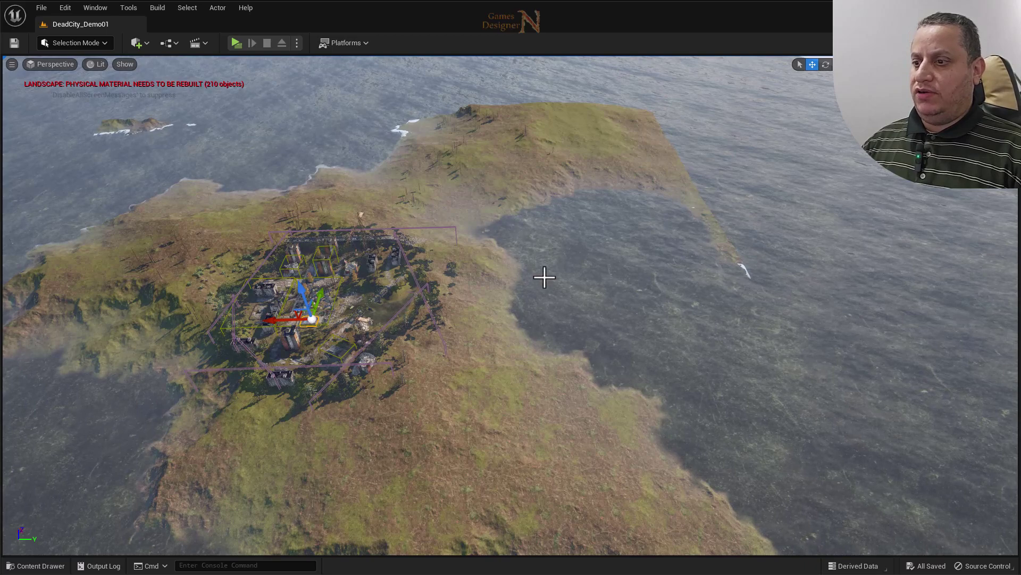
mouse_move(543, 278)
mouse_down()
mouse_move(532, 250)
mouse_move(575, 256)
mouse_move(562, 229)
mouse_move(535, 255)
mouse_up()
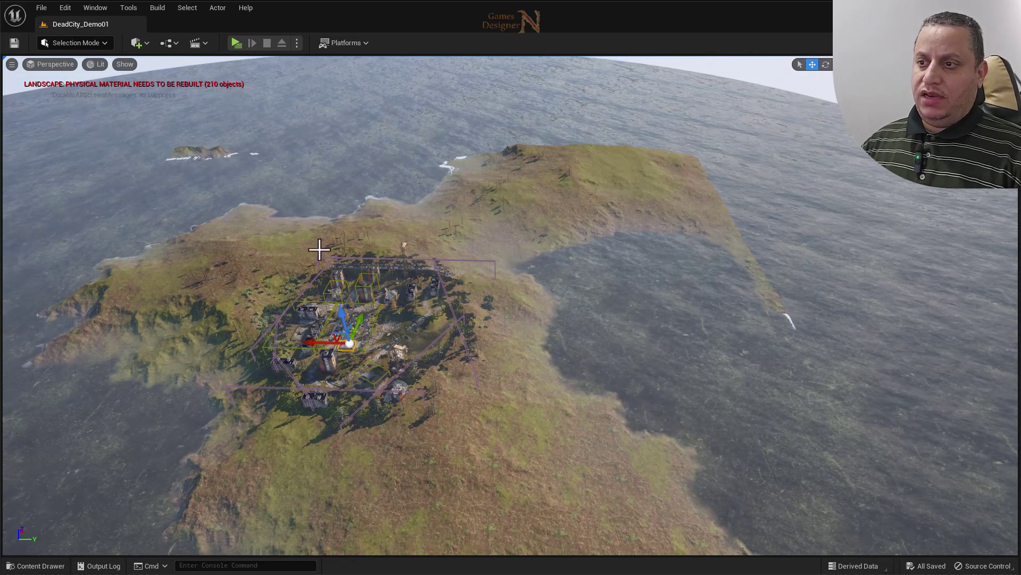
mouse_move(410, 379)
mouse_down()
mouse_move(412, 319)
mouse_move(507, 366)
mouse_up()
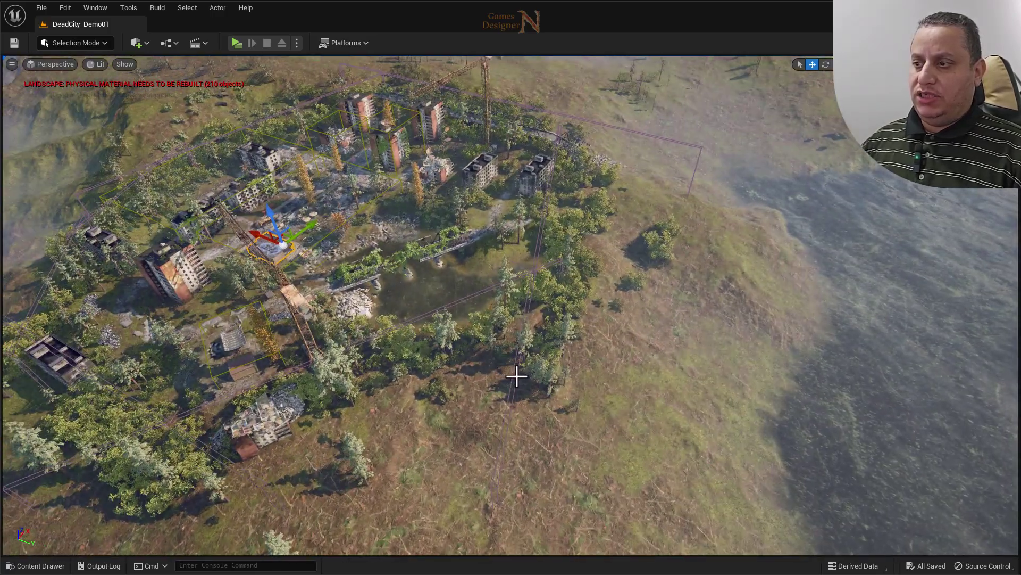
Select the tall power pole, orbit the city, and view it top-down and at an angle.
click(520, 375)
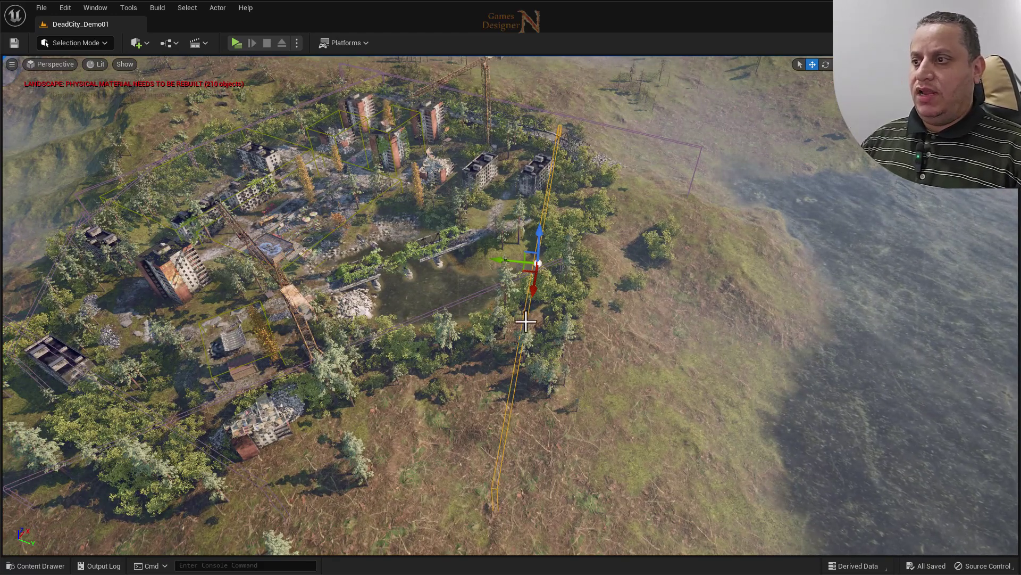
right_drag(598, 411, 598, 383)
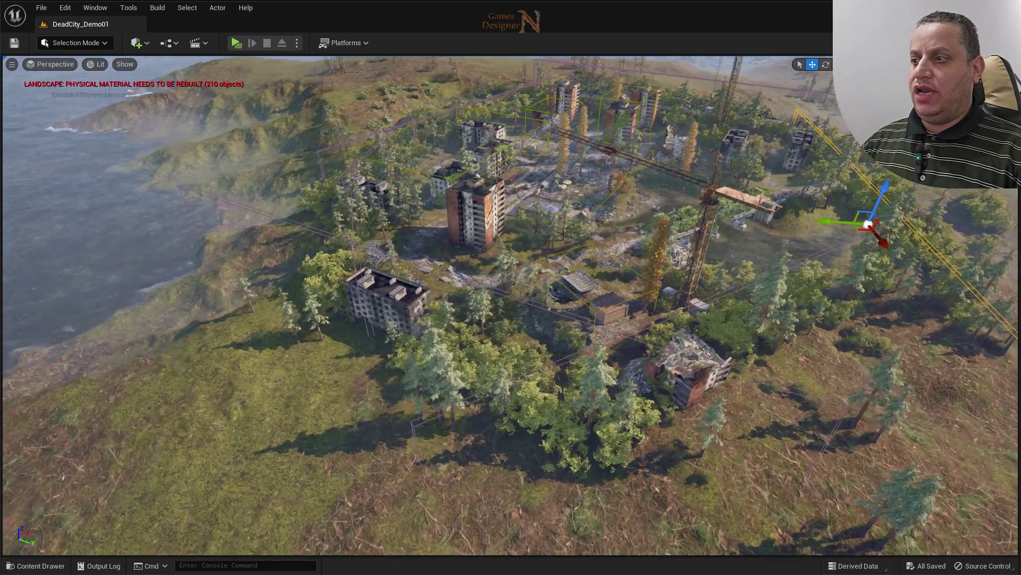
right_drag(528, 332, 527, 331)
alt+drag(528, 332, 530, 331)
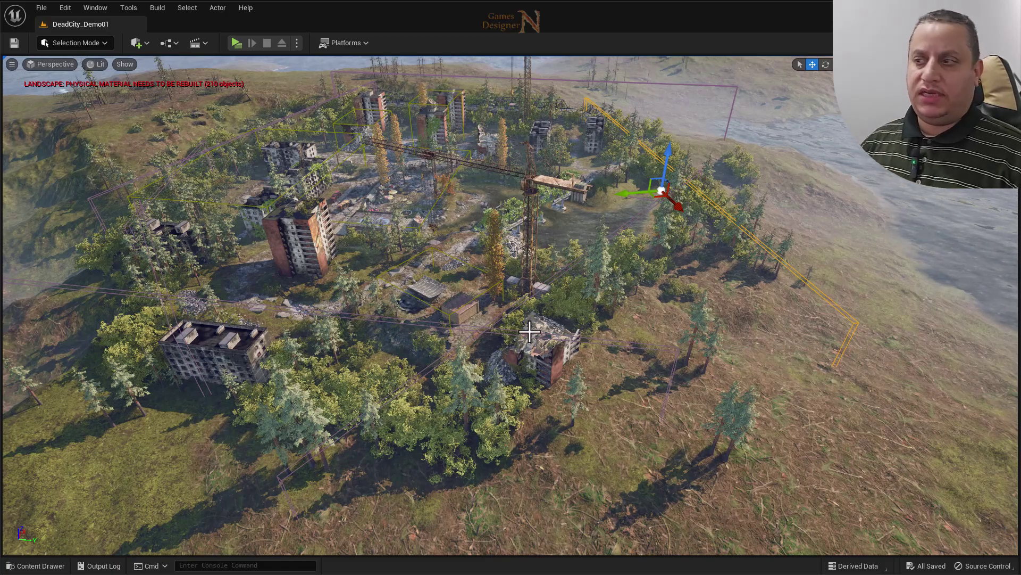
right_drag(559, 287, 558, 287)
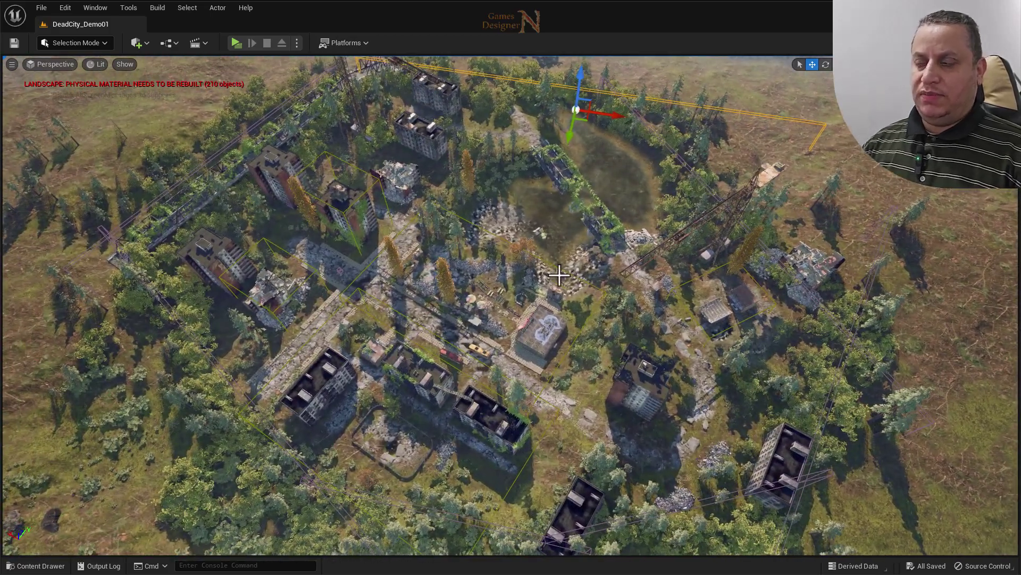
right_drag(559, 275, 558, 275)
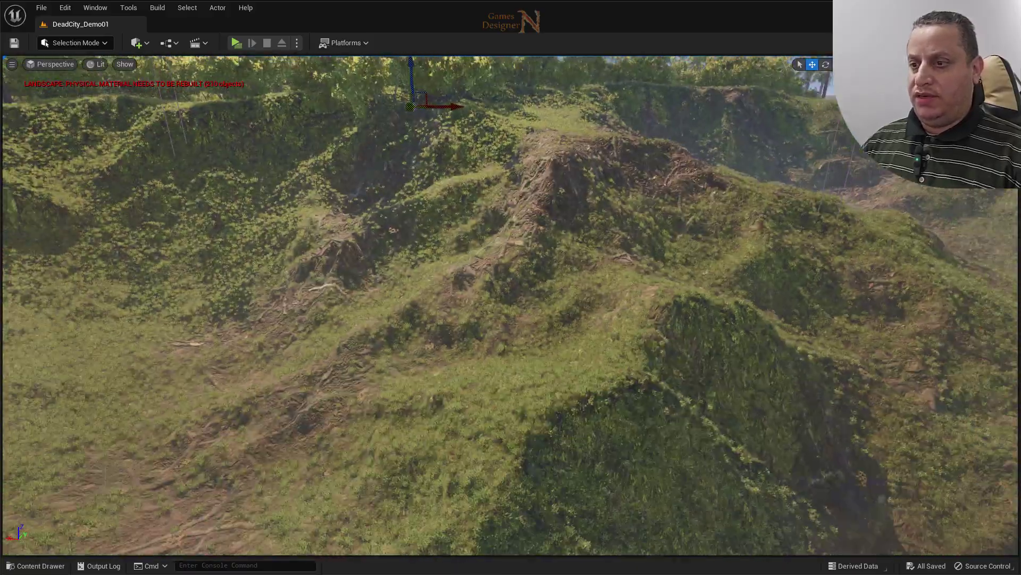
right_drag(558, 288, 559, 287)
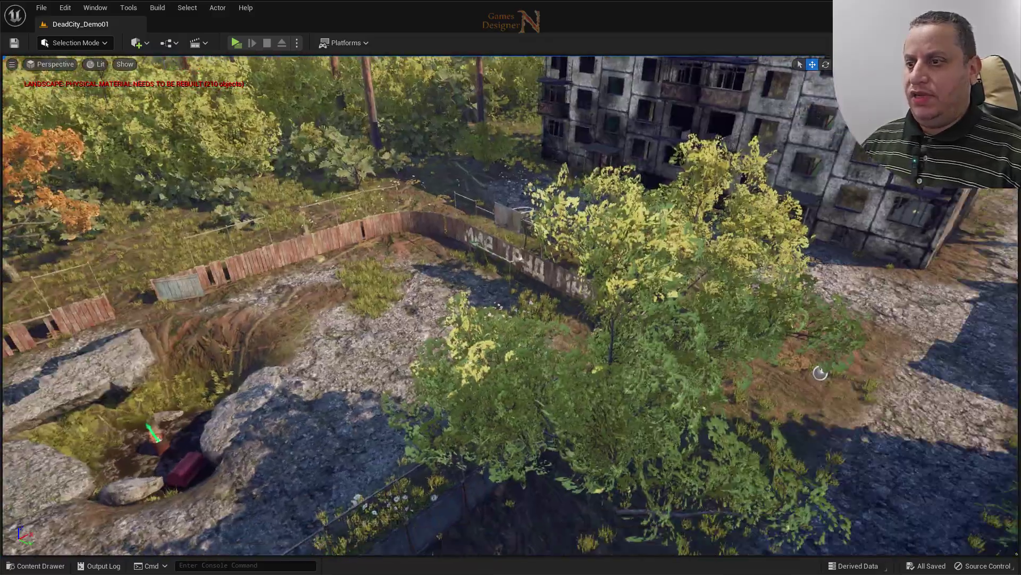
Fly down past the basketball-hoop area toward the crane and apartment blocks, then rise to look down.
mouse_move(820, 373)
right_down()
mouse_move(246, 232)
mouse_move(765, 127)
mouse_move(542, 431)
right_up()
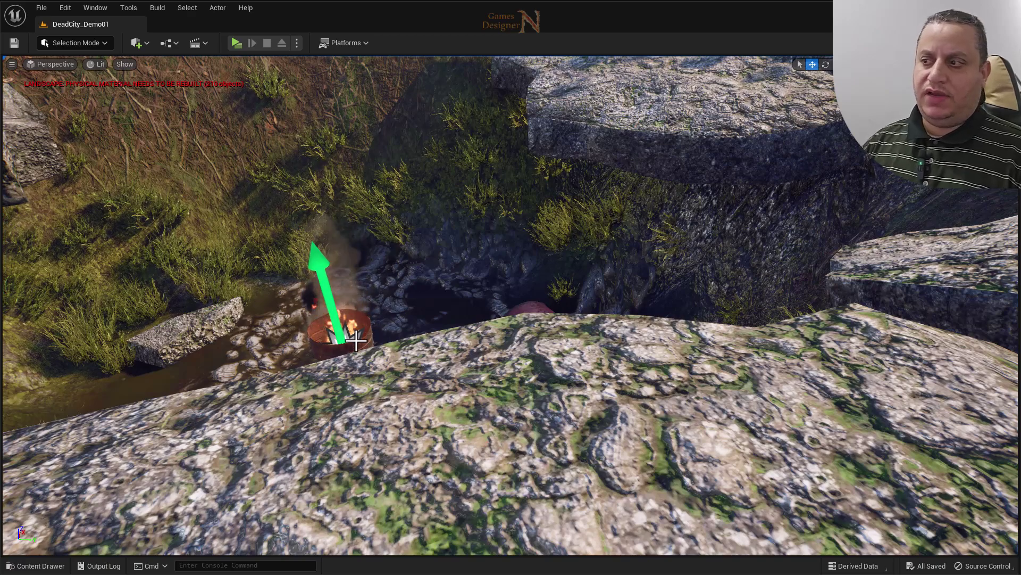
right_drag(348, 301, 348, 301)
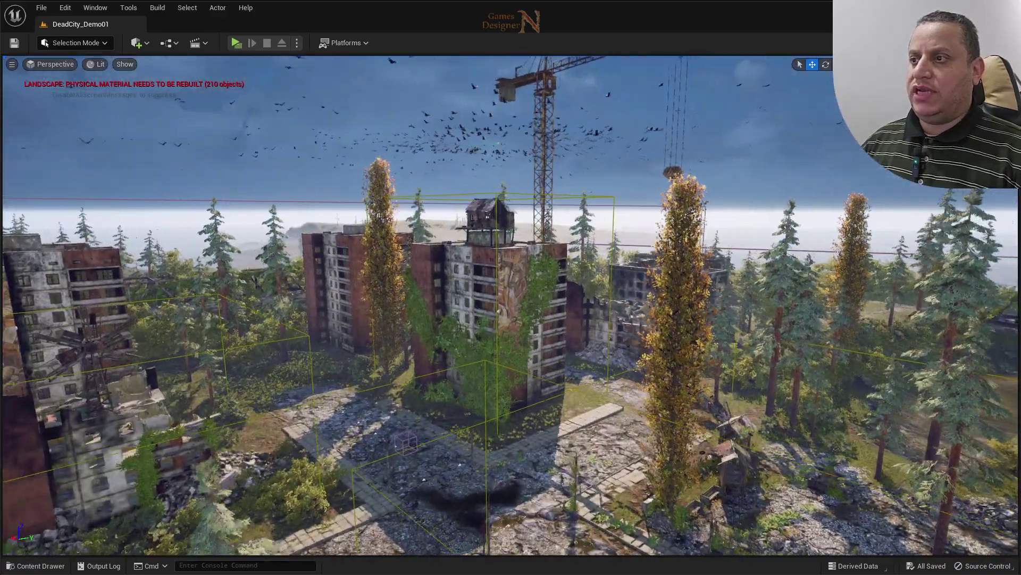
right_drag(483, 218, 483, 218)
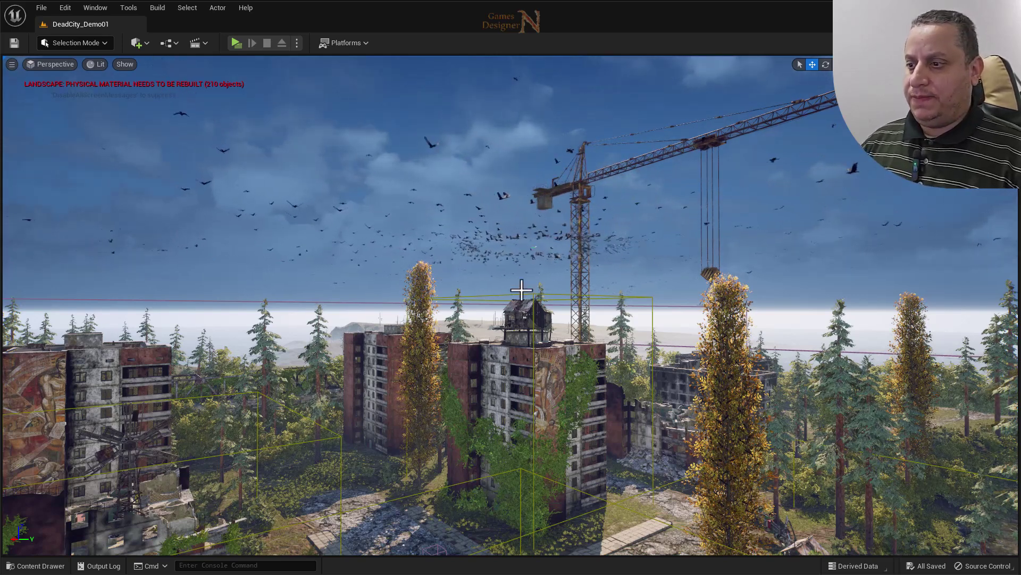
mouse_move(522, 290)
right_down()
mouse_move(522, 330)
mouse_move(559, 376)
right_up()
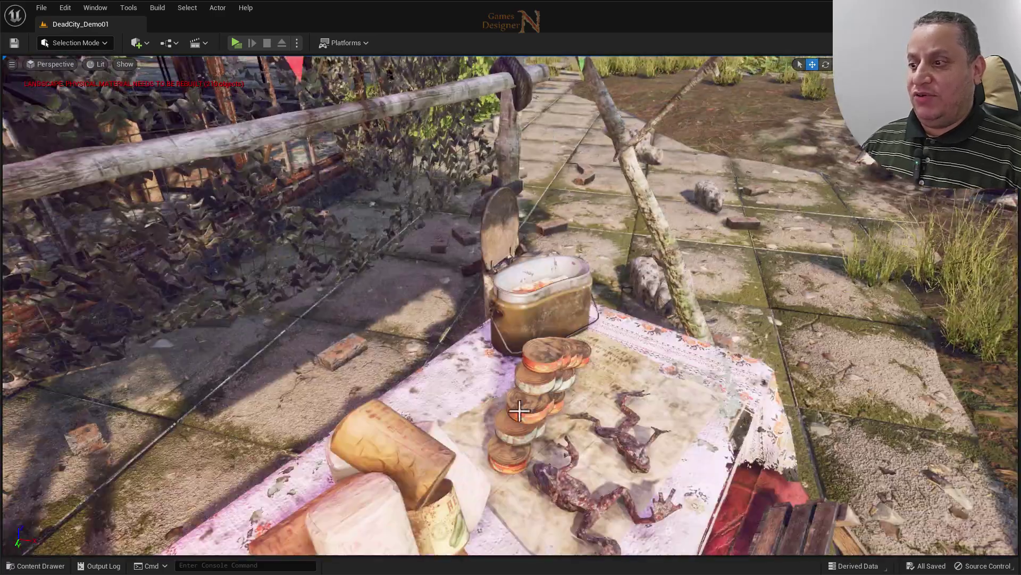
Select and focus the tablecloth, net and pot group, then approach the wooden playground.
click(615, 465)
key(f)
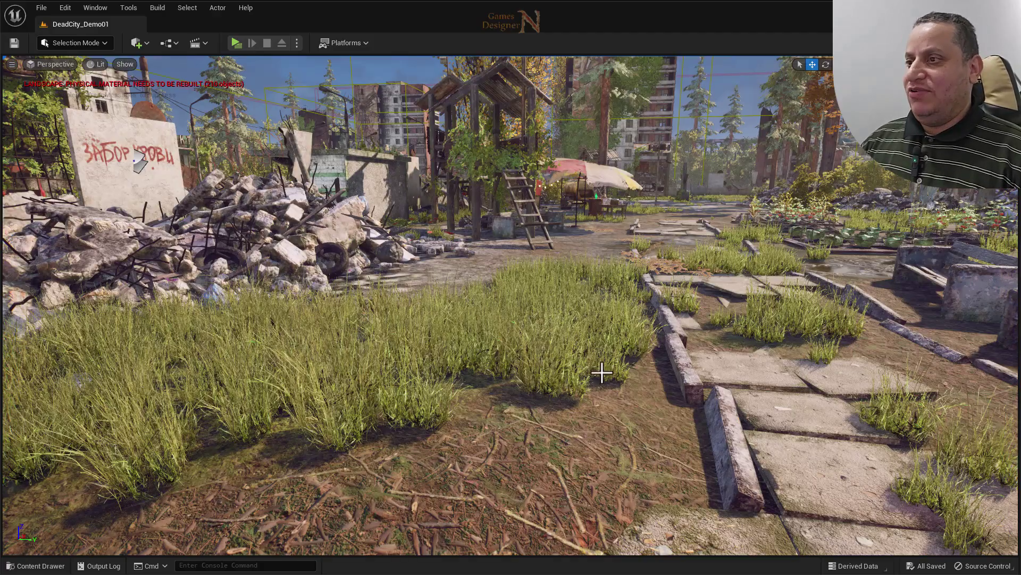
mouse_move(602, 372)
mouse_down()
mouse_move(601, 320)
mouse_move(601, 372)
mouse_up()
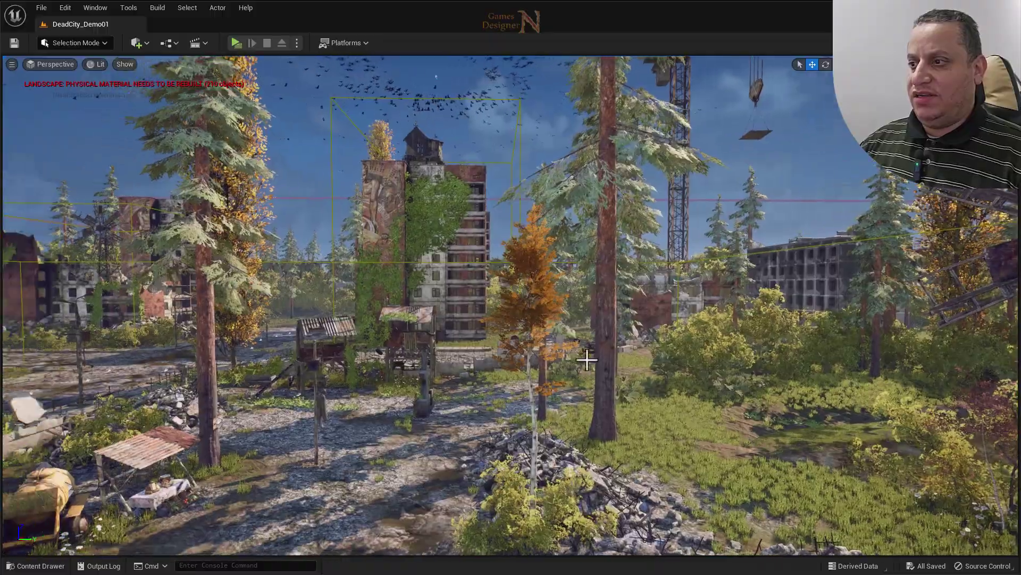
Fly through the trees toward the burnt apartment block.
mouse_move(587, 360)
right_down()
mouse_move(692, 361)
mouse_move(553, 354)
mouse_move(457, 267)
right_up()
Select the crane counterweight, fly past the crane turning right, then tilt down over the forest.
click(437, 232)
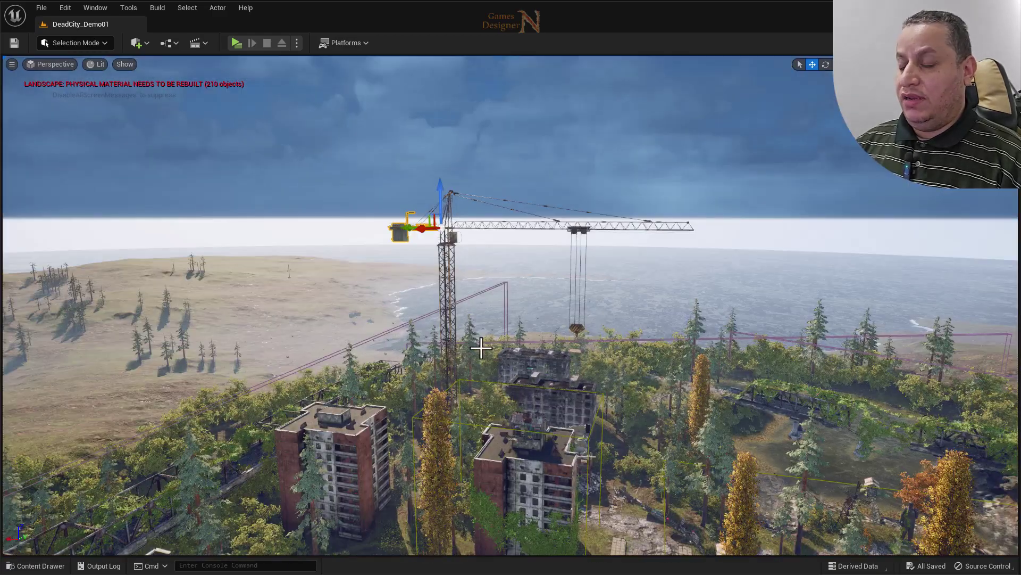
right_drag(483, 367, 480, 346)
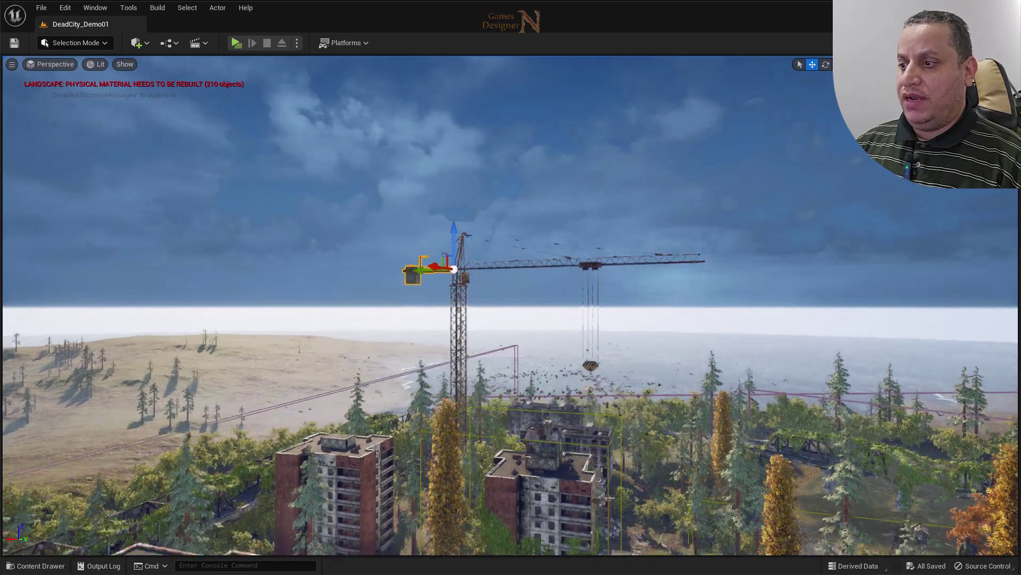
key(w)
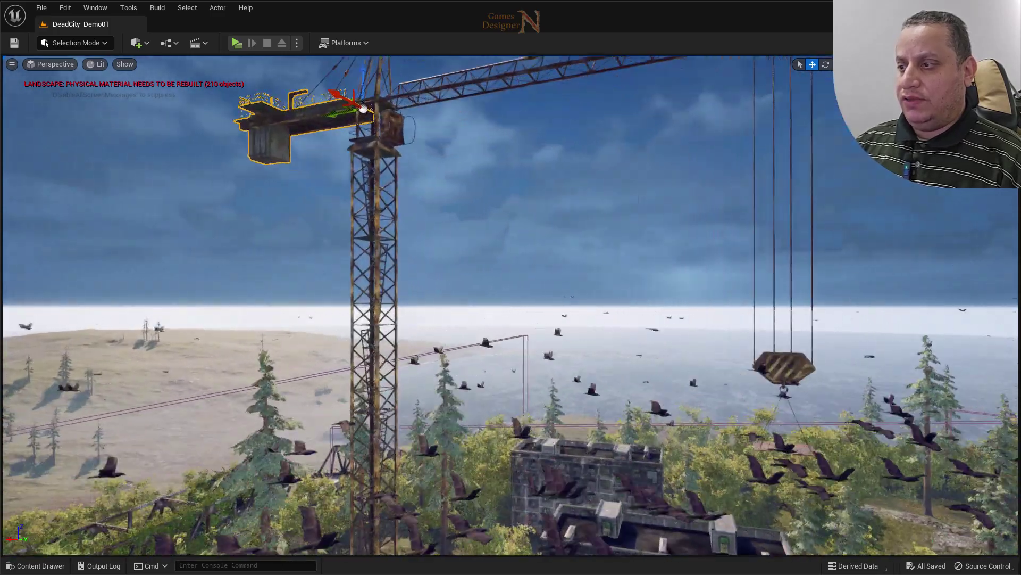
key(w)
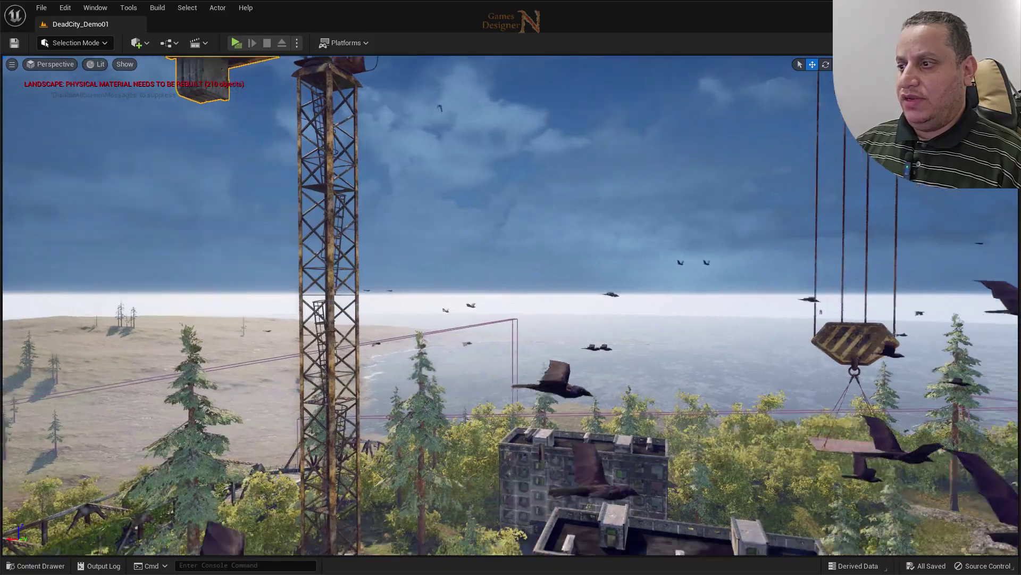
right_drag(511, 287, 585, 287)
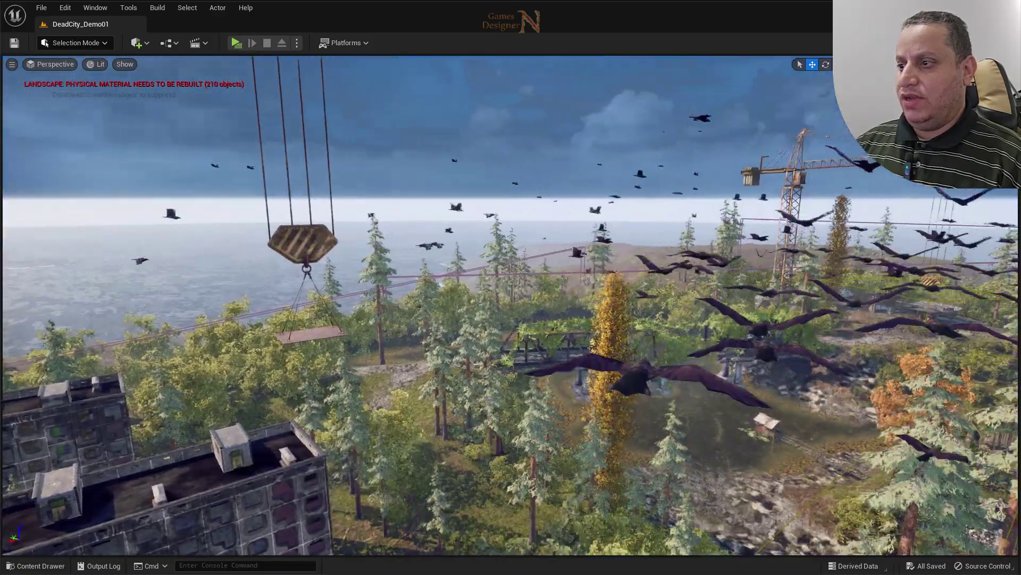
right_drag(510, 287, 585, 288)
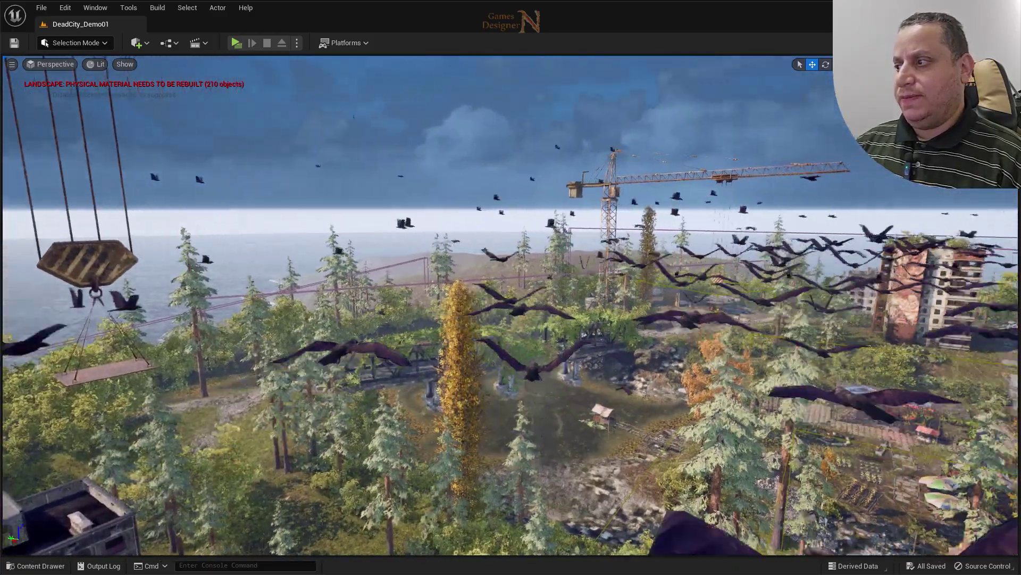
right_drag(486, 375, 564, 375)
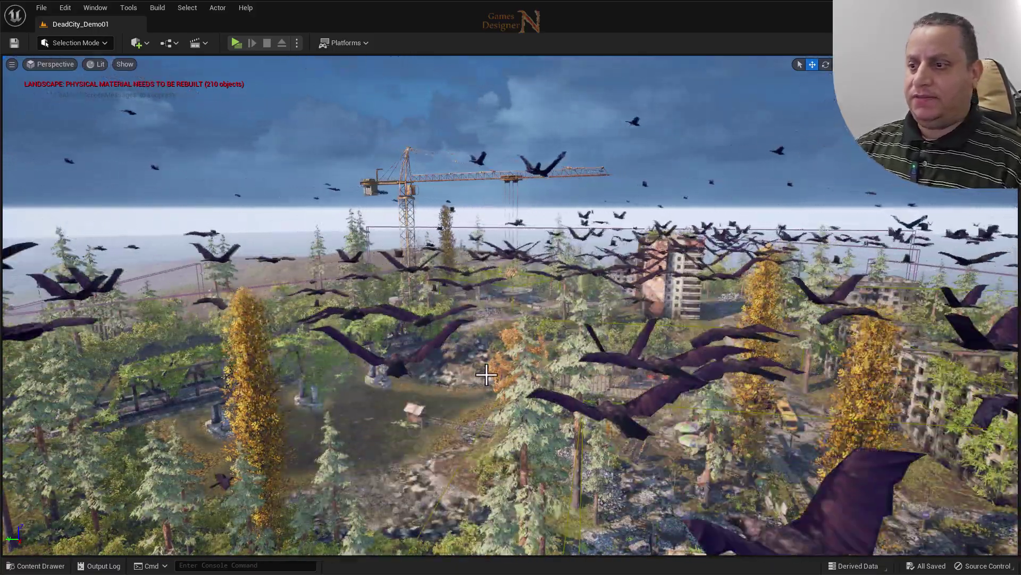
mouse_move(486, 374)
right_down()
mouse_move(463, 458)
mouse_move(456, 370)
mouse_move(373, 319)
mouse_move(510, 314)
mouse_move(223, 459)
right_up()
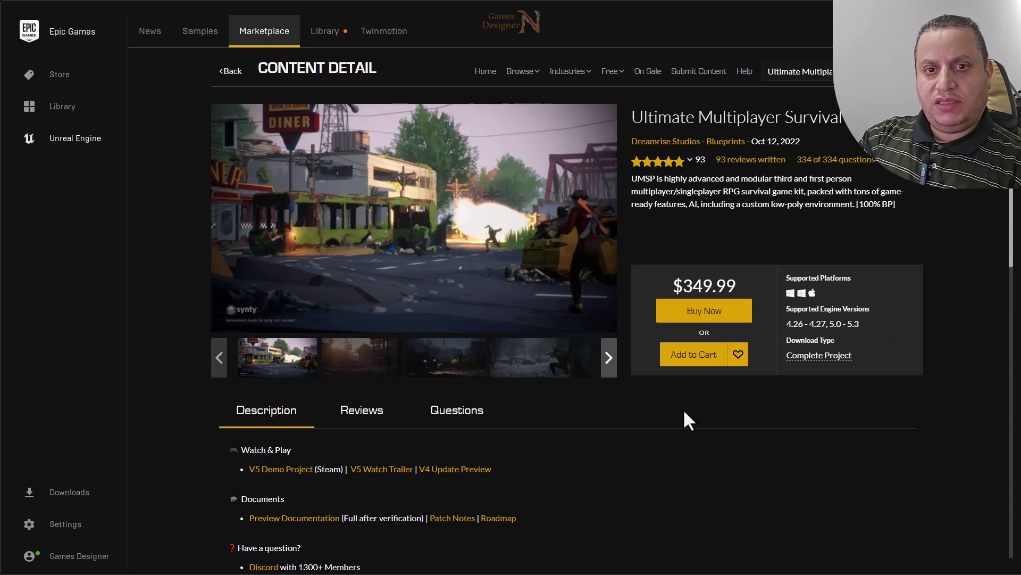
Scroll through the Ultimate Multiplayer Survival description and technical details, then back up.
scroll(684, 411, down, 2)
scroll(685, 422, down, 1)
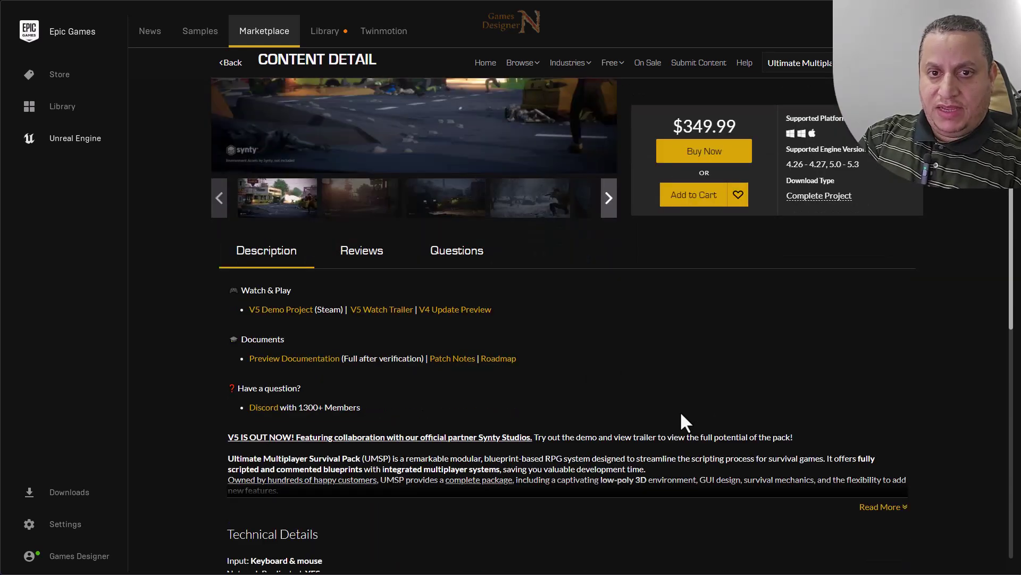
scroll(684, 422, down, 1)
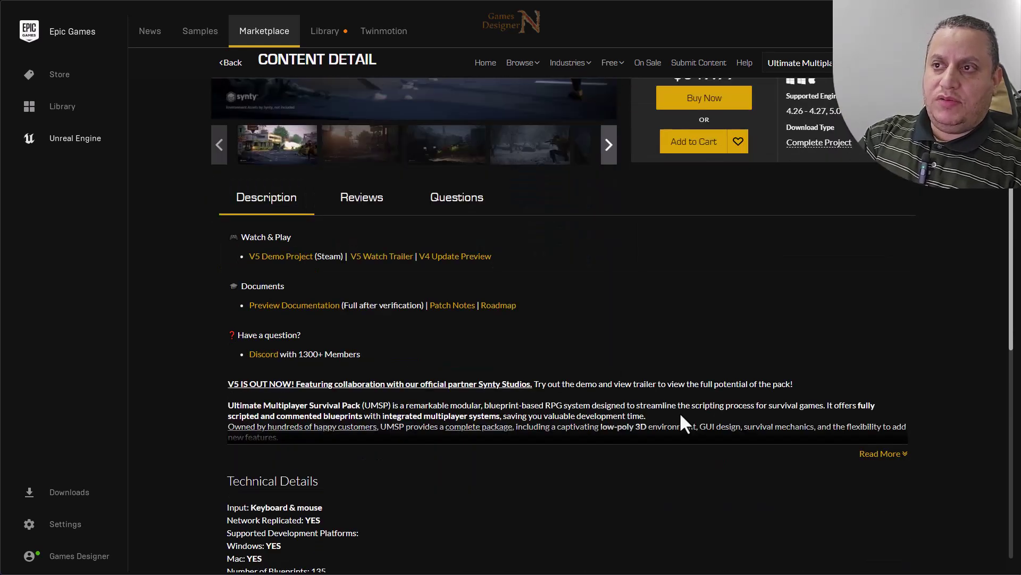
scroll(685, 424, up, 4)
Enlarge the main screenshot and page through the forest, camera, vehicle and climbing slides to Fully Modular Characters.
click(413, 222)
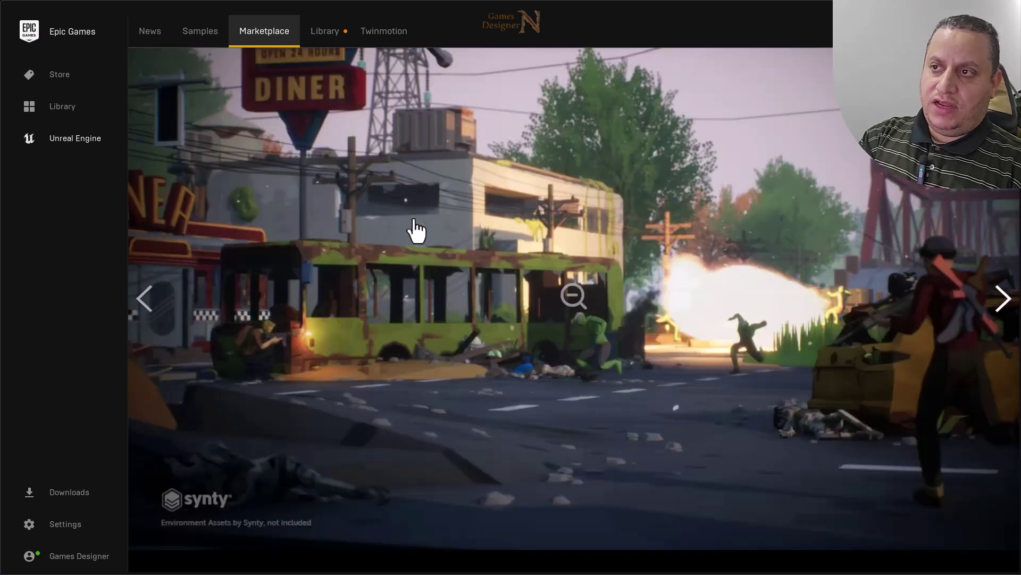
click(1005, 307)
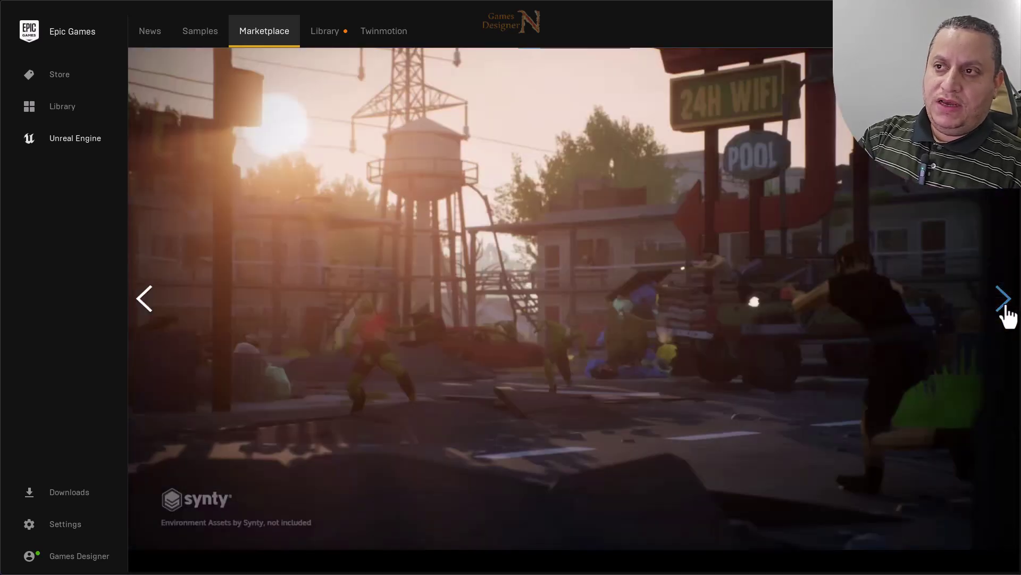
click(1006, 308)
click(1006, 307)
click(1006, 308)
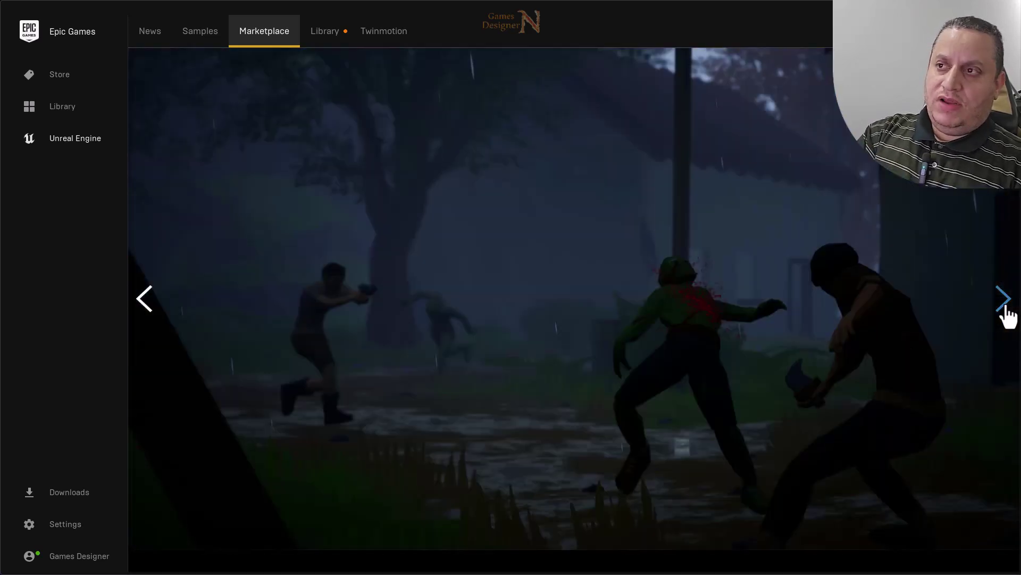
click(1006, 307)
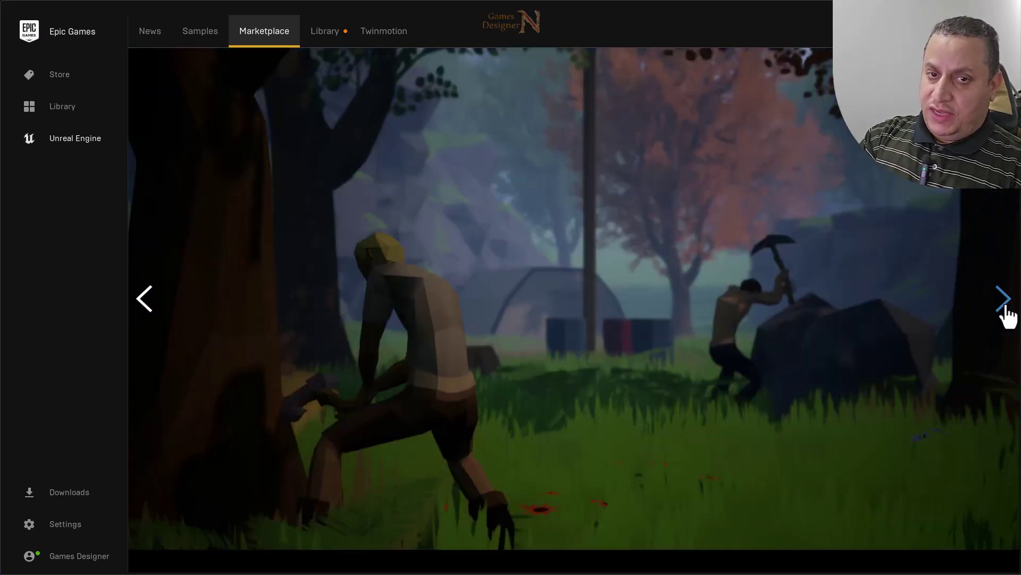
click(1006, 307)
click(1004, 299)
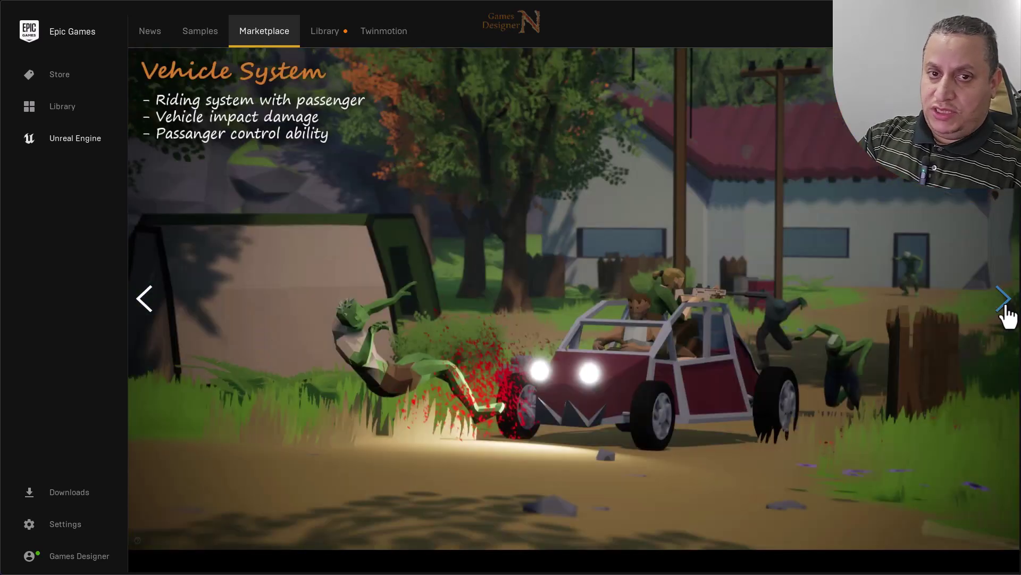
click(1006, 308)
click(1006, 307)
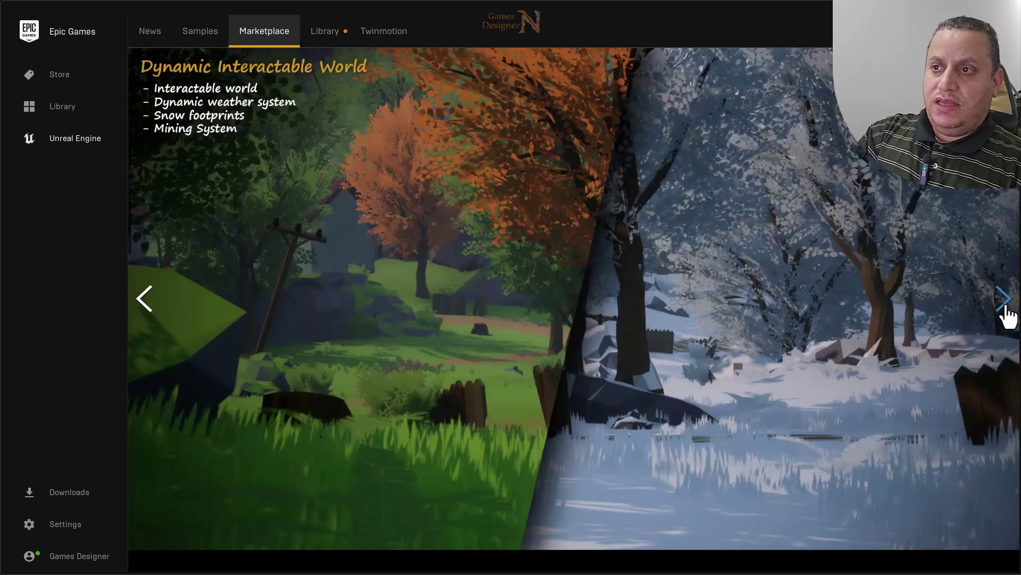
click(1004, 303)
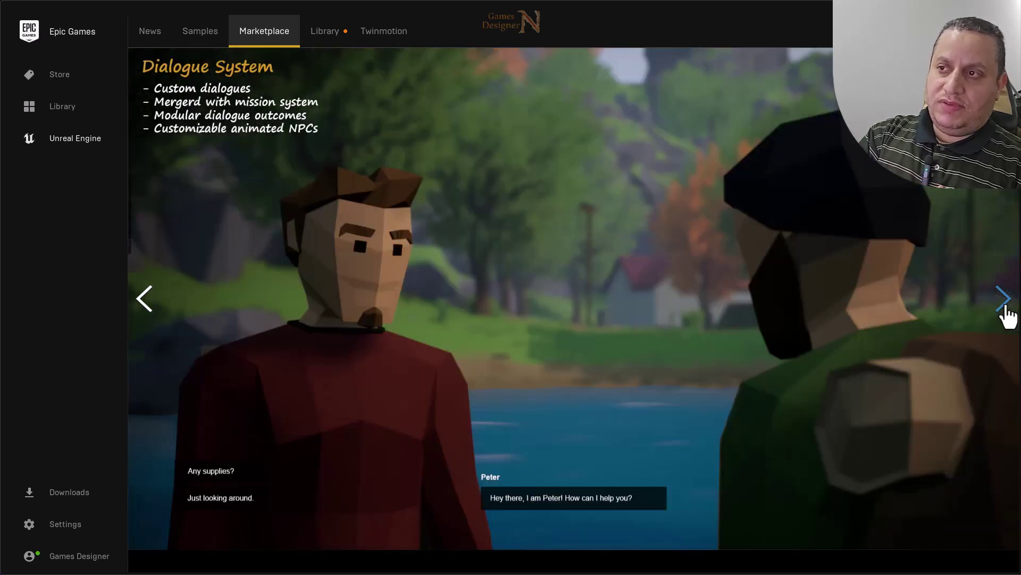
click(1006, 311)
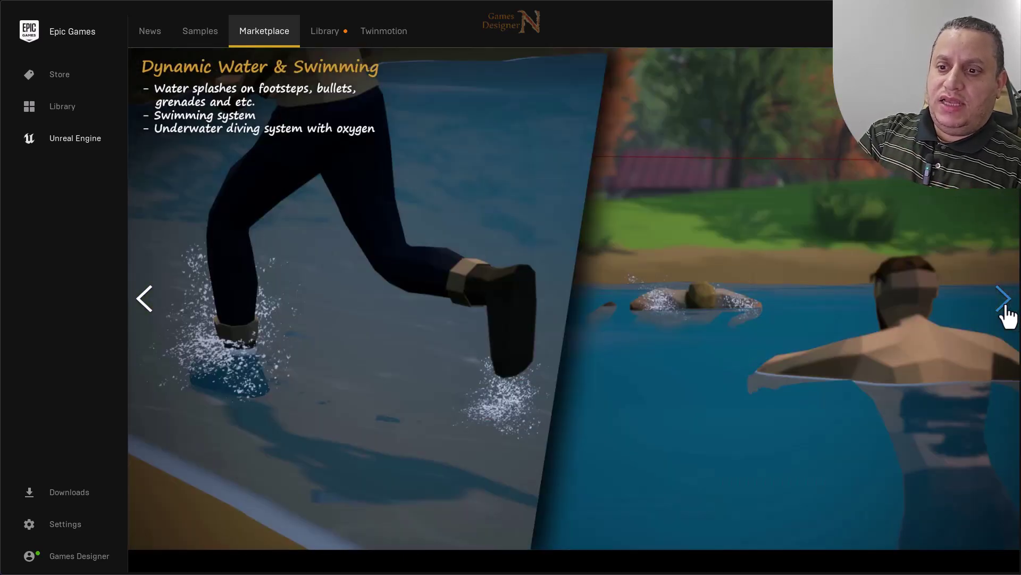
click(1006, 309)
Continue from Over 70+ Modular Parts through inventory, weapon and skill slides to Replaceable Characters.
click(1007, 316)
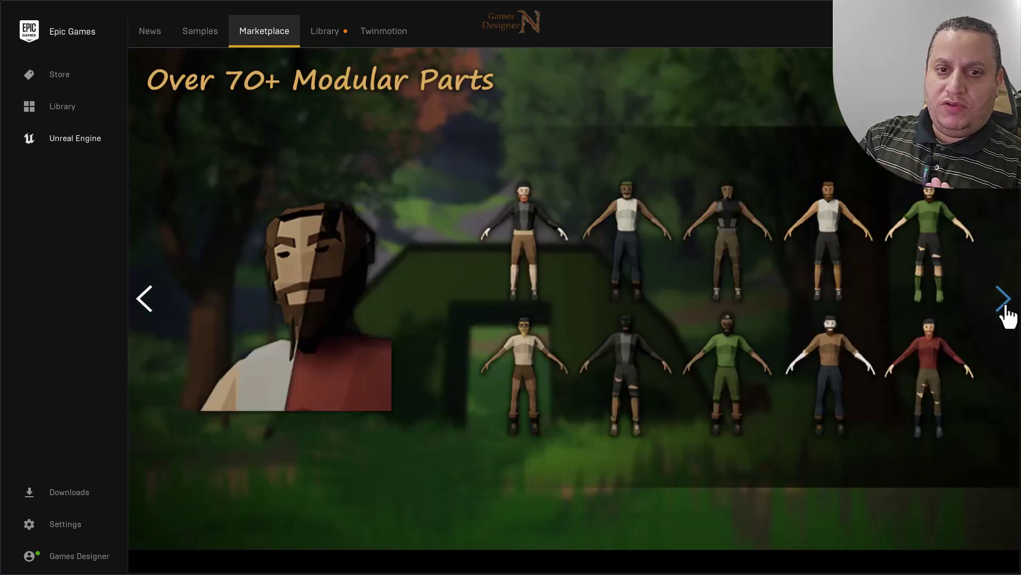
click(1007, 316)
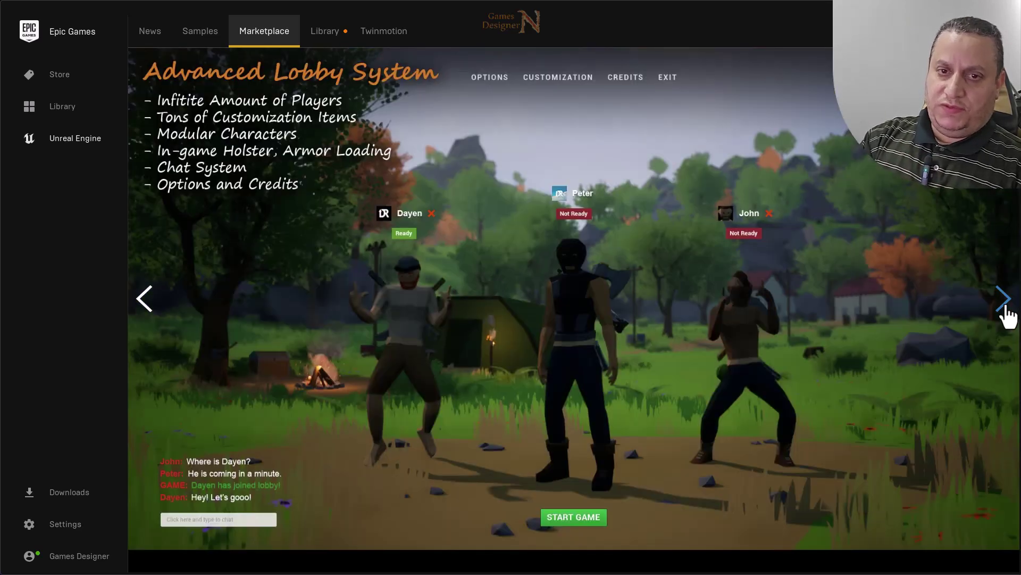
click(1007, 316)
click(1007, 316)
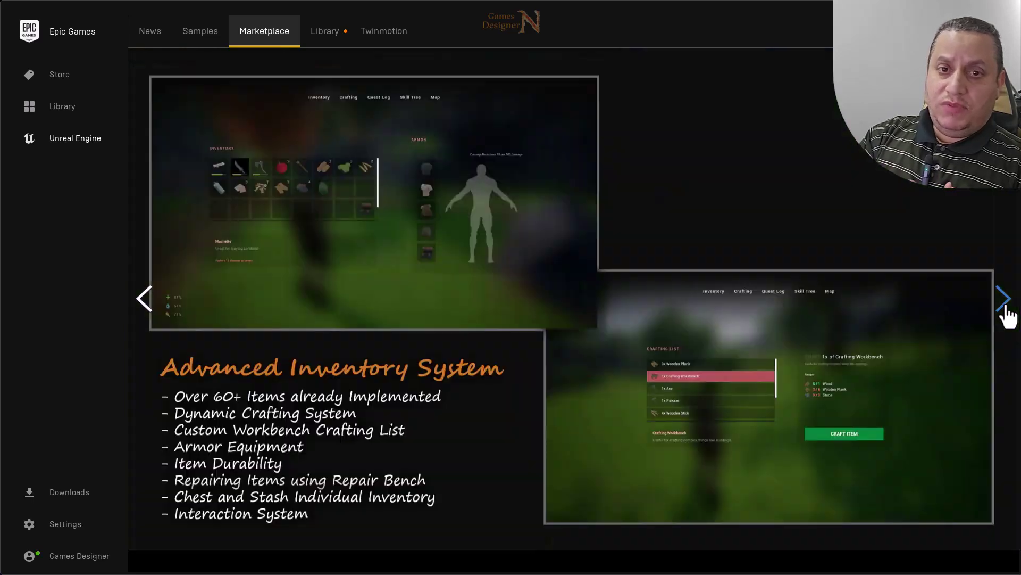
click(1007, 316)
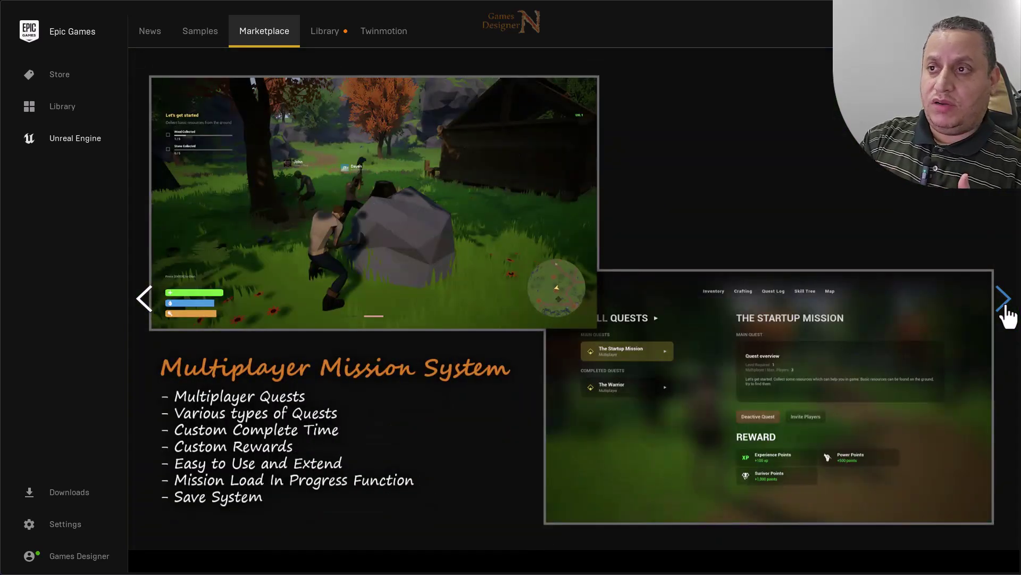
click(1007, 316)
click(1007, 316)
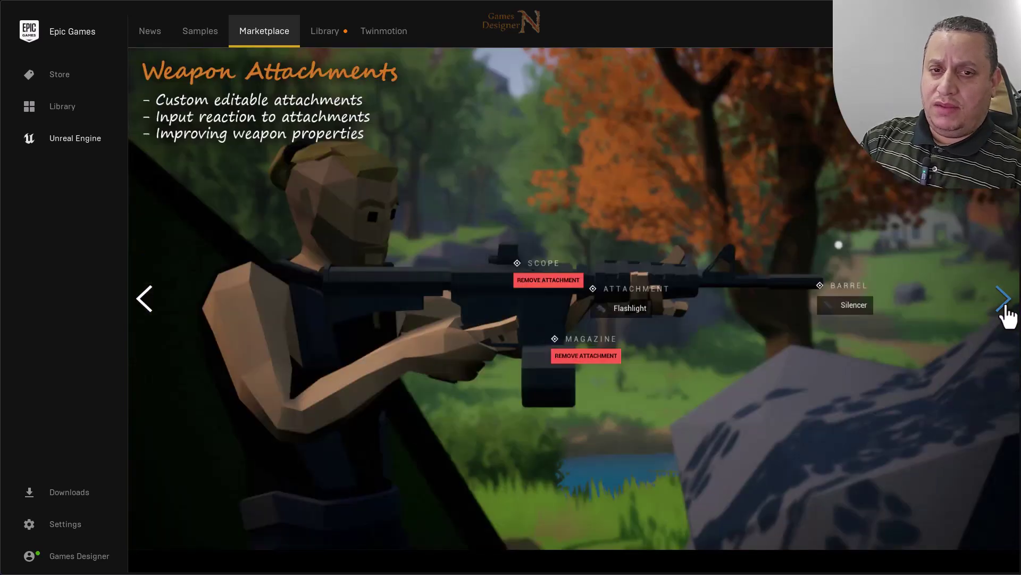
click(1007, 316)
click(1007, 316)
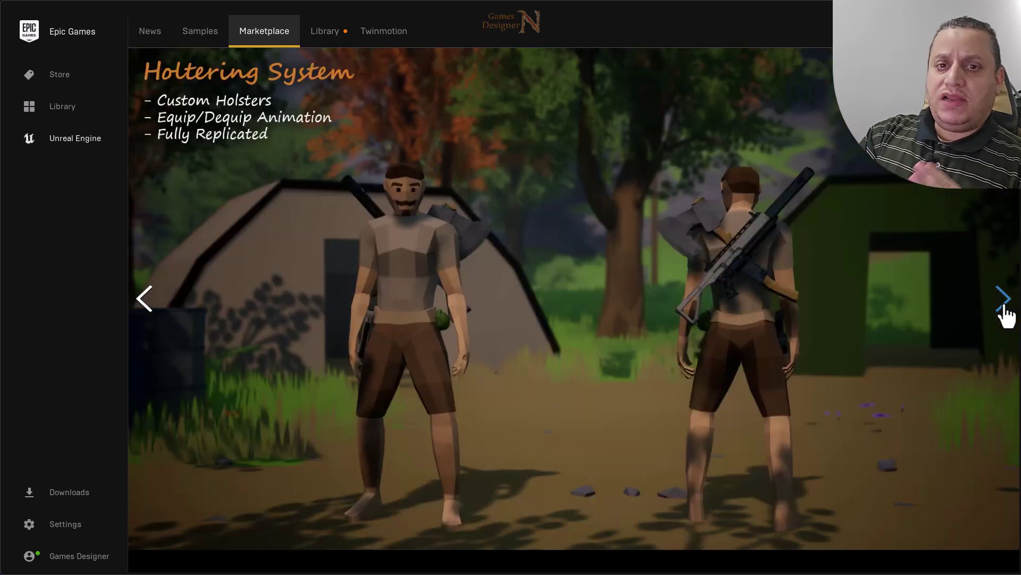
click(1007, 316)
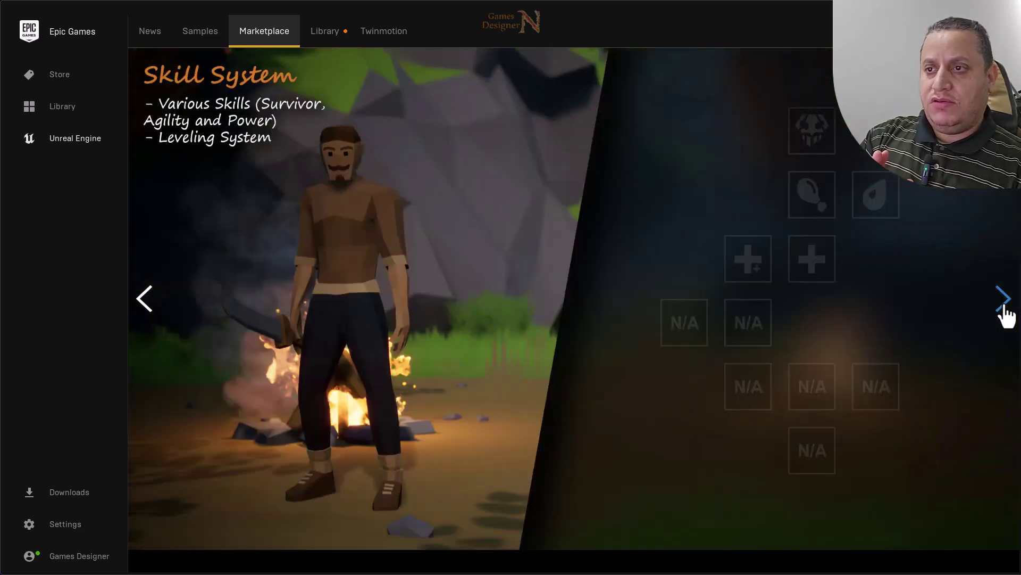
click(1008, 316)
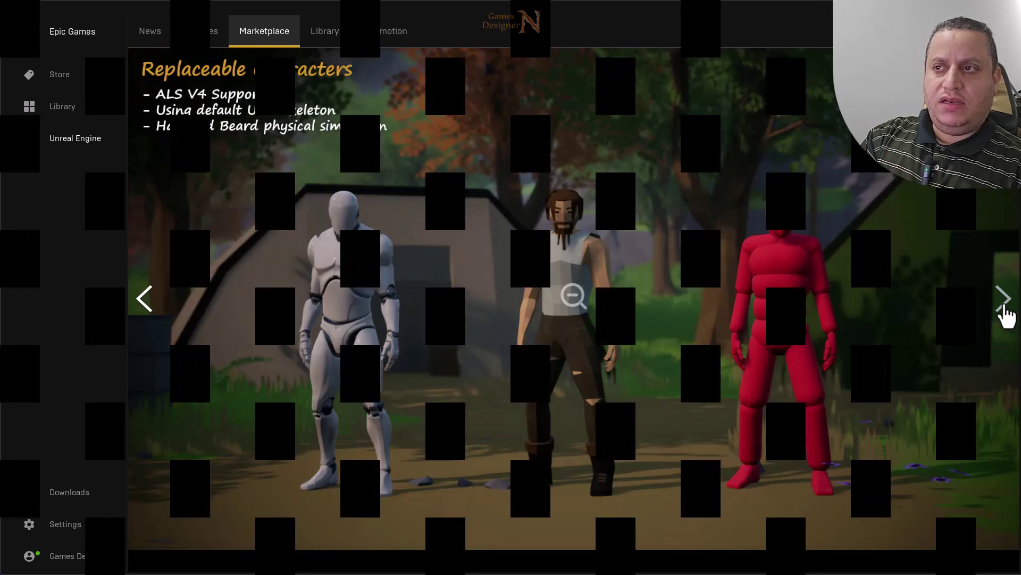